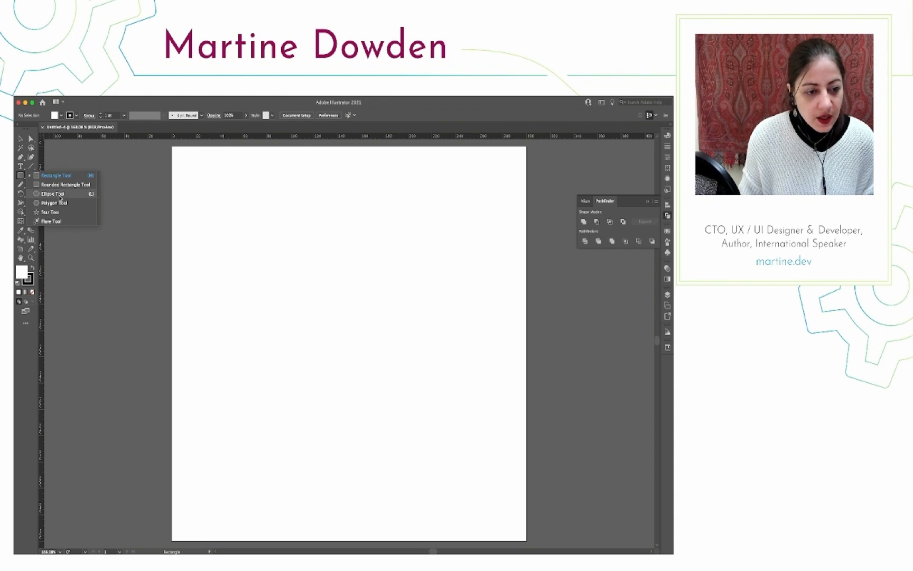
Draw a rectangle about 104 px wide and 60 px high just below the middle of the artboard
{"action": "left_click", "coordinate": [56, 175]}
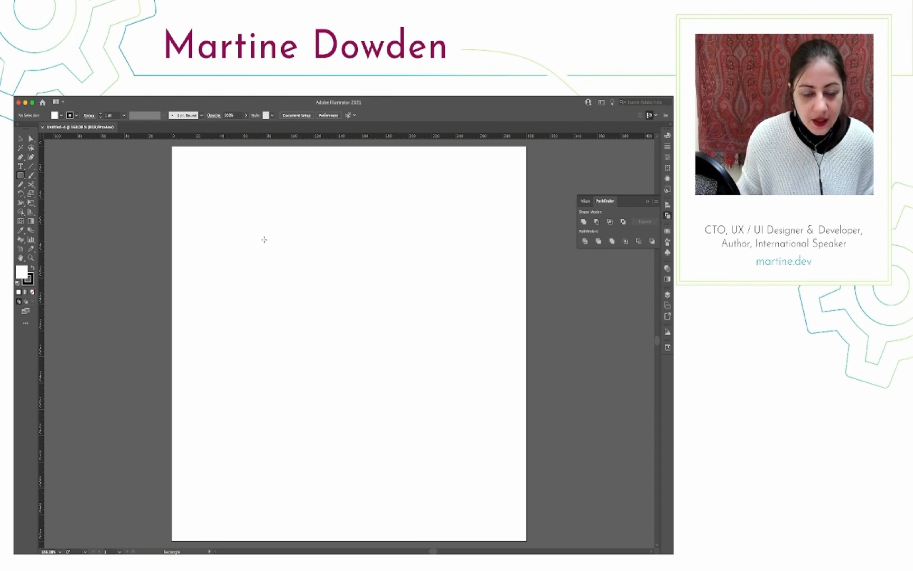
{"action": "left_click_drag", "start_coordinate": [270, 313], "coordinate": [377, 410]}
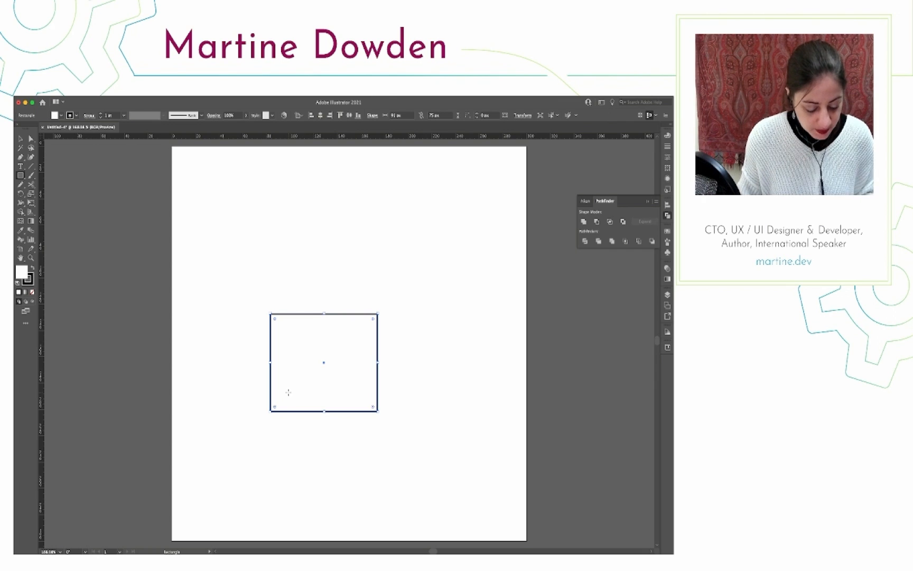
{"action": "key", "text": "v"}
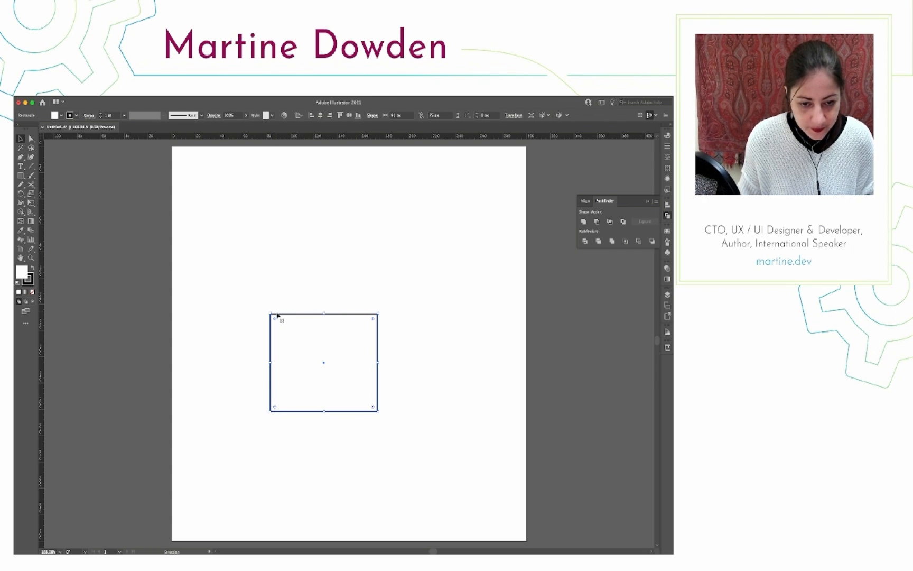
{"action": "left_click_drag", "start_coordinate": [270, 313], "coordinate": [255, 333]}
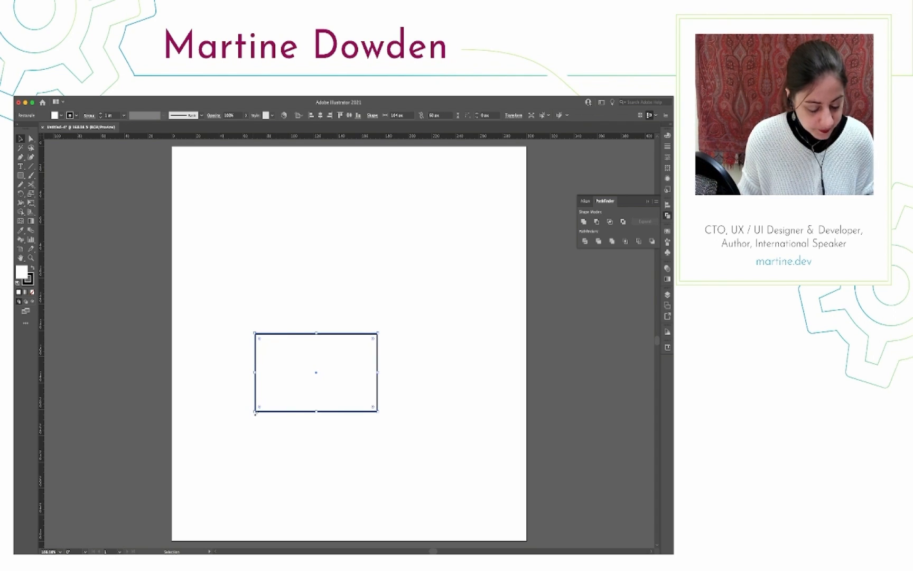
Taper the rectangle into a cup by moving its two lower corner points 10 px inward each
{"action": "key", "text": "i"}
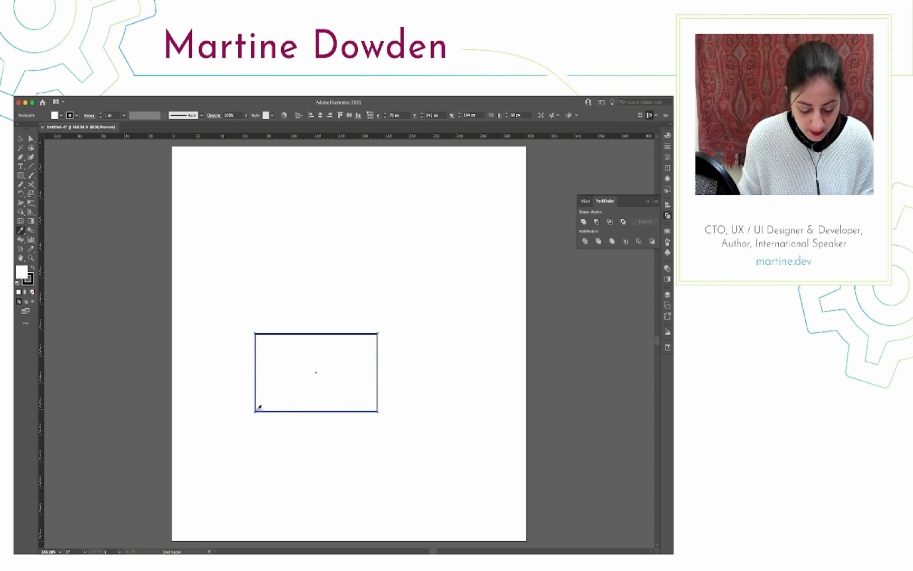
{"action": "key", "text": "a"}
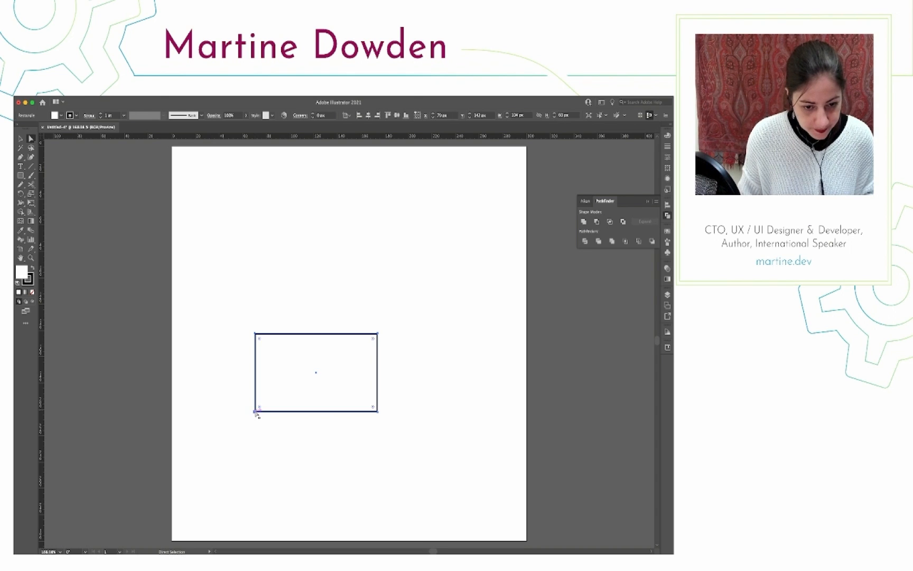
{"action": "left_click", "coordinate": [257, 412]}
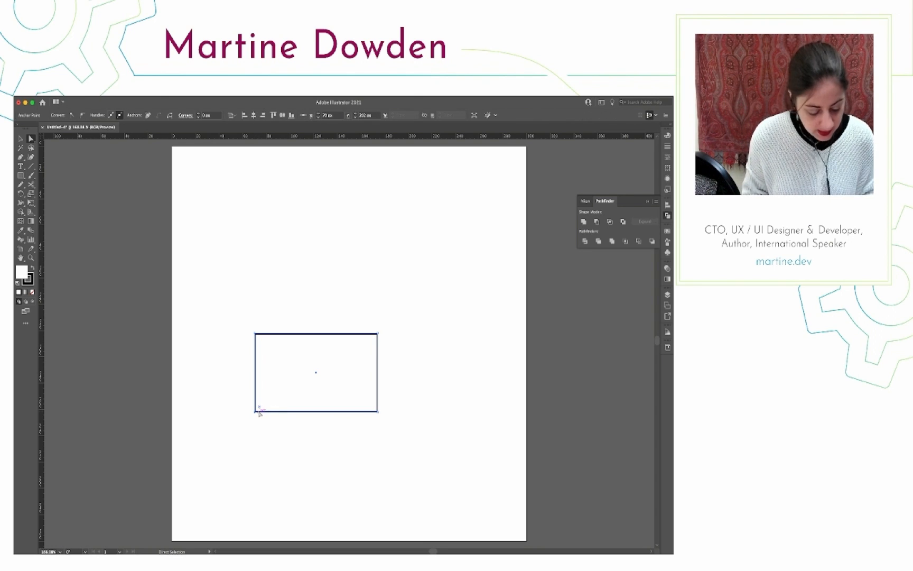
{"action": "key", "text": "shift+Right"}
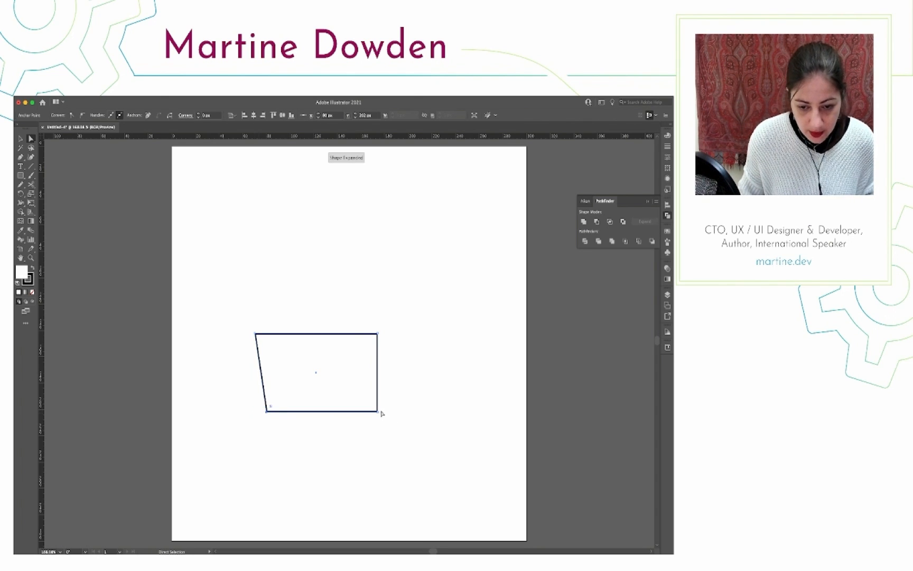
{"action": "left_click", "coordinate": [378, 411]}
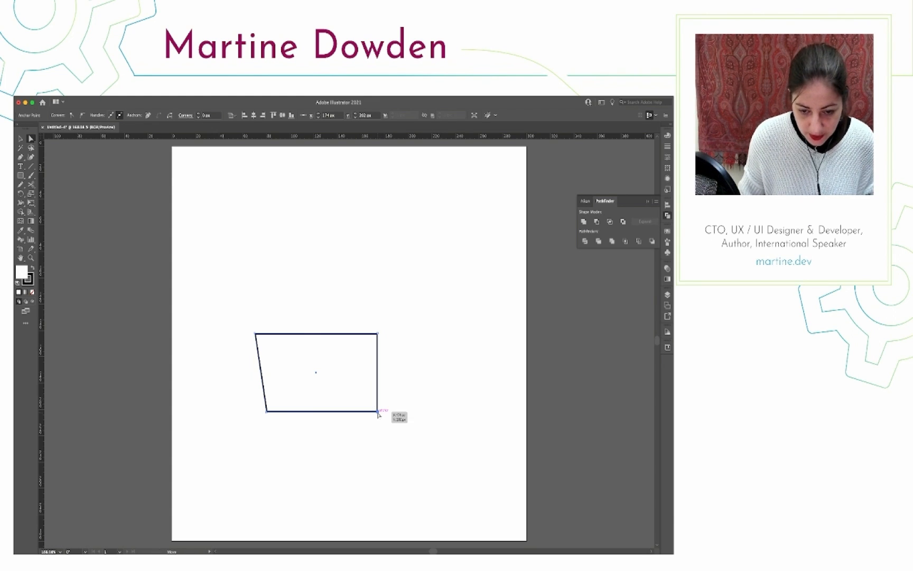
{"action": "key", "text": "shift+Left"}
{"action": "left_click", "coordinate": [405, 404]}
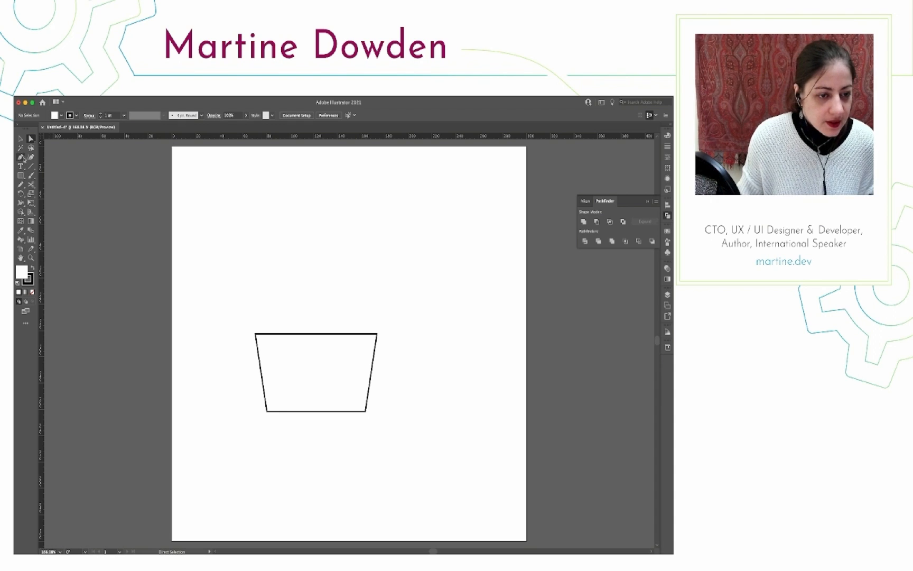
Draw an ellipse about 121 px wide and 102 px high, centred over the upper part of the cup shape
{"action": "left_click", "coordinate": [20, 157]}
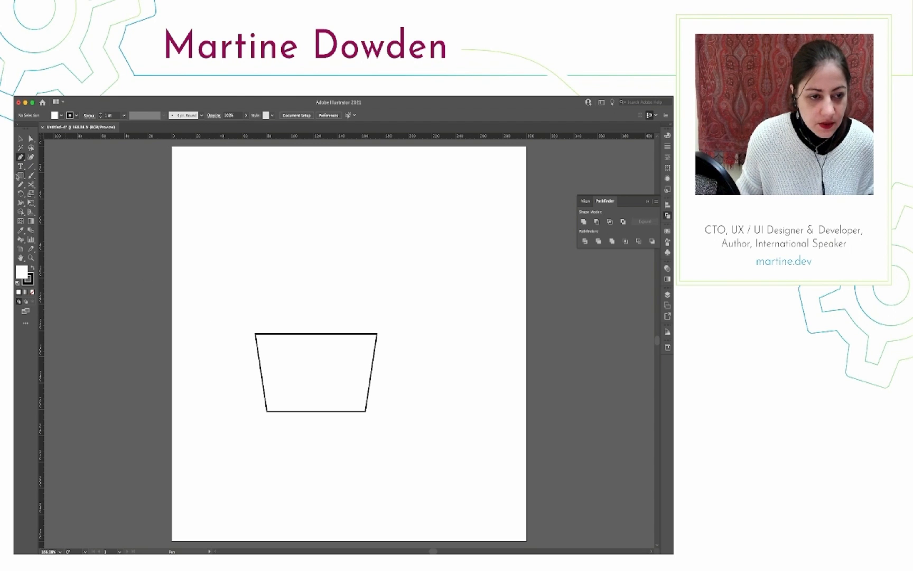
{"action": "left_click_drag", "start_coordinate": [20, 176], "coordinate": [55, 196]}
{"action": "left_click_drag", "start_coordinate": [244, 259], "coordinate": [386, 377]}
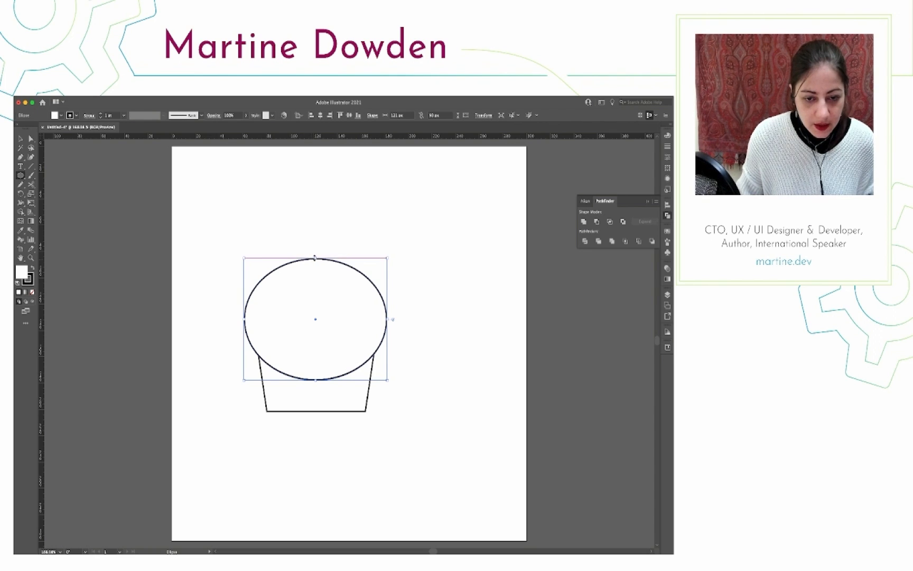
{"action": "left_click_drag", "start_coordinate": [316, 258], "coordinate": [316, 246]}
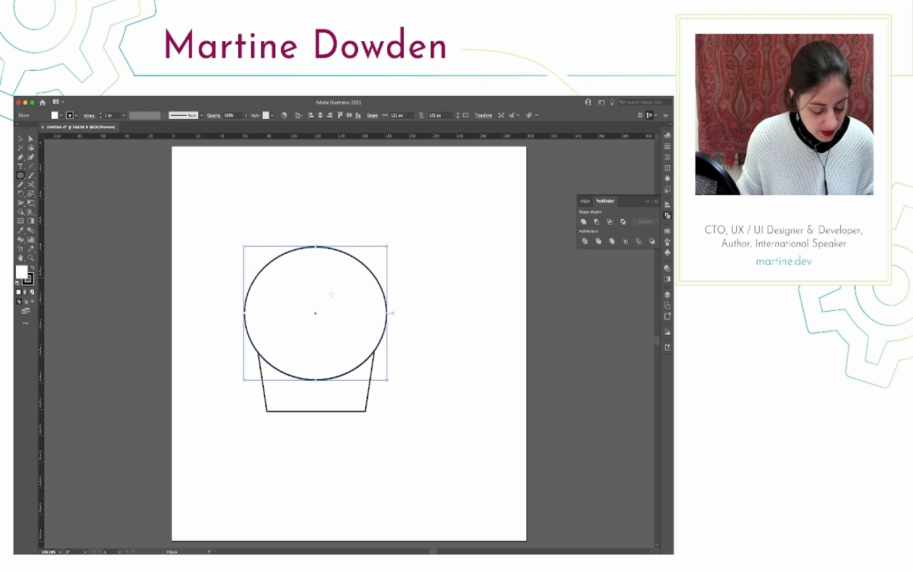
{"action": "key", "text": "v"}
{"action": "left_click_drag", "start_coordinate": [328, 316], "coordinate": [330, 314]}
Shift the cup shape slightly to centre it under the ellipse and bring it to the front
{"action": "left_click", "coordinate": [371, 374]}
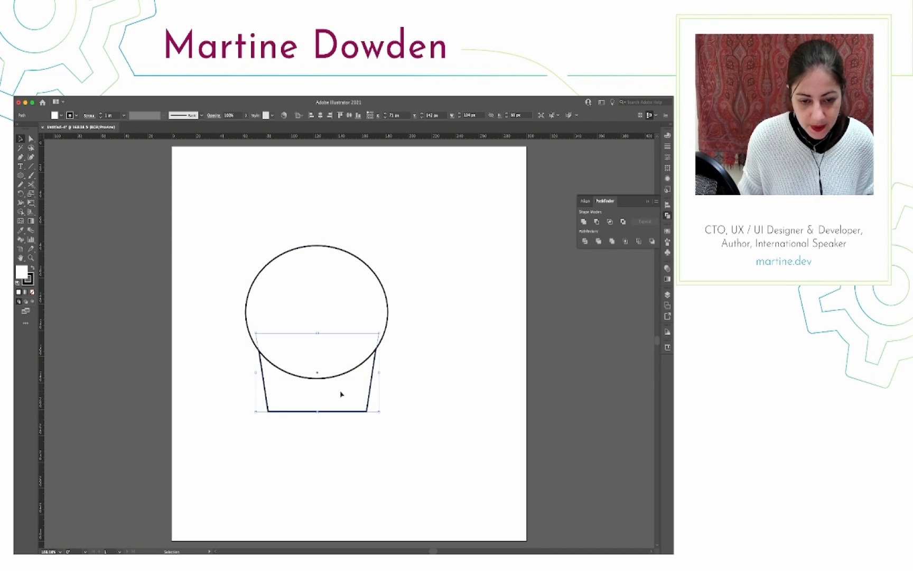
{"action": "left_click_drag", "start_coordinate": [341, 393], "coordinate": [339, 398]}
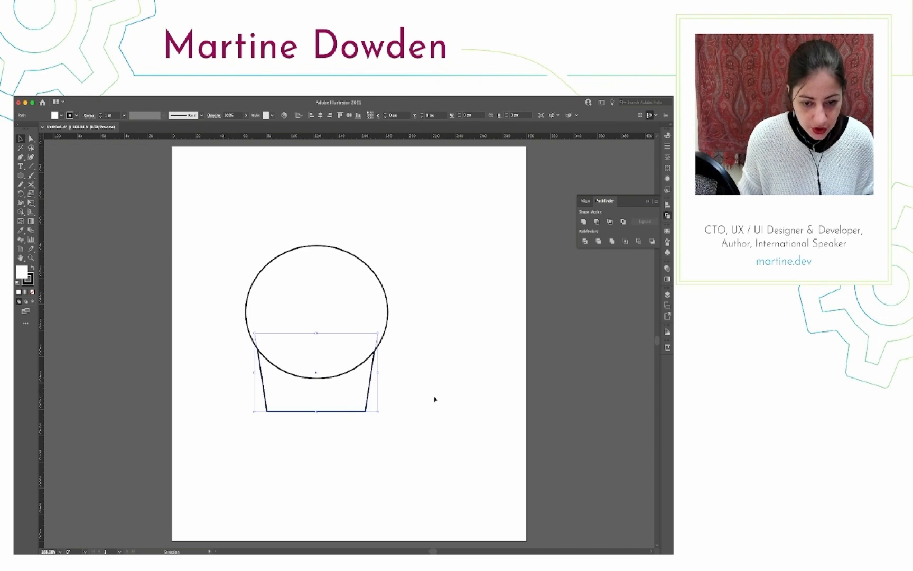
{"action": "key", "text": "super+shift+bracketright"}
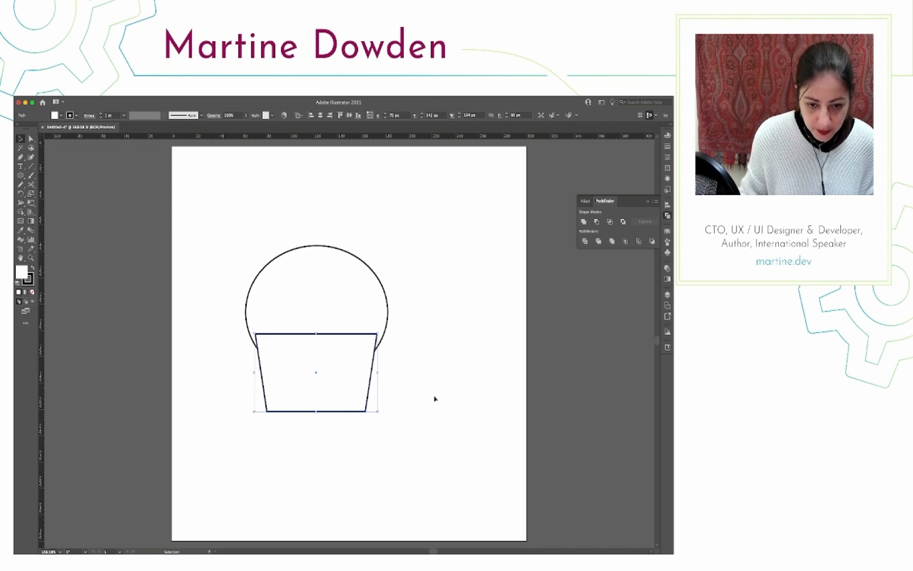
{"action": "left_click", "coordinate": [430, 336]}
{"action": "left_click", "coordinate": [360, 280]}
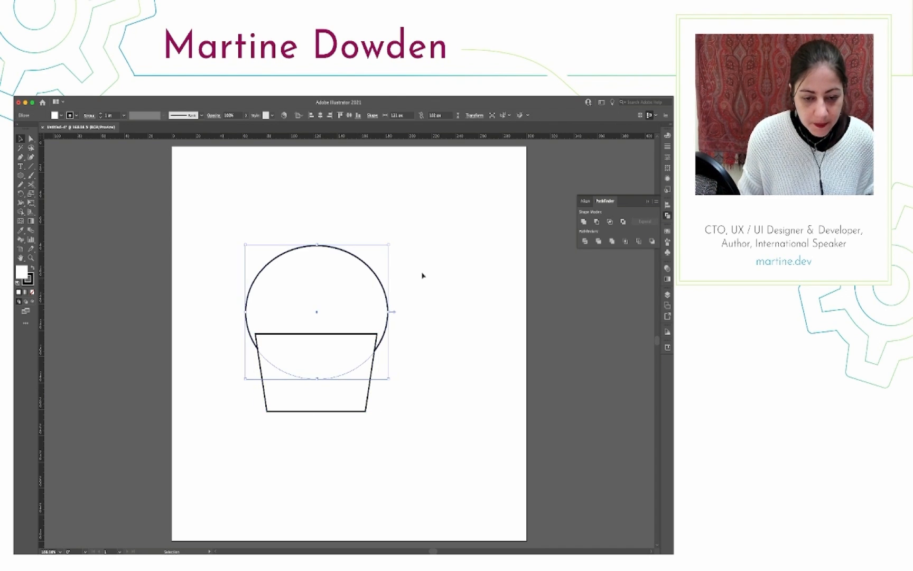
{"action": "left_click", "coordinate": [421, 299]}
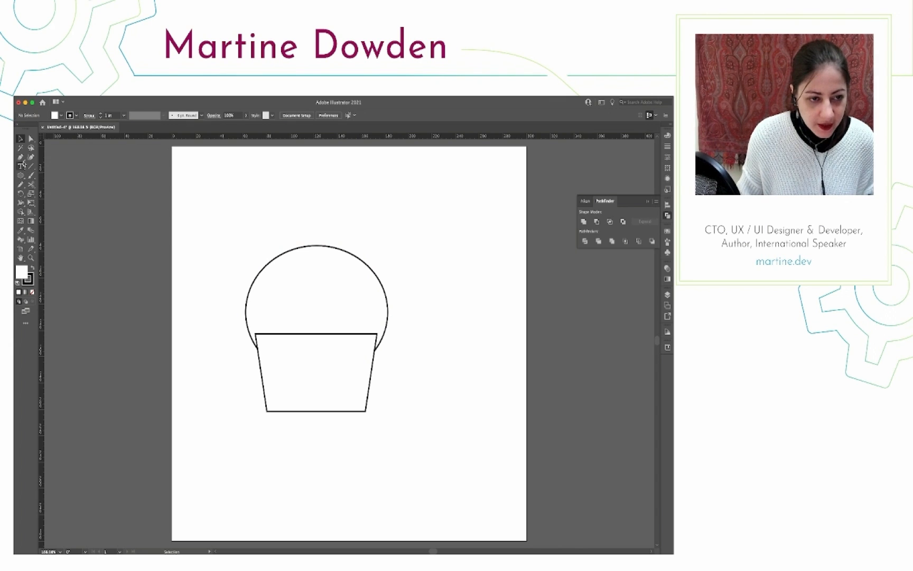
{"action": "left_click", "coordinate": [20, 157]}
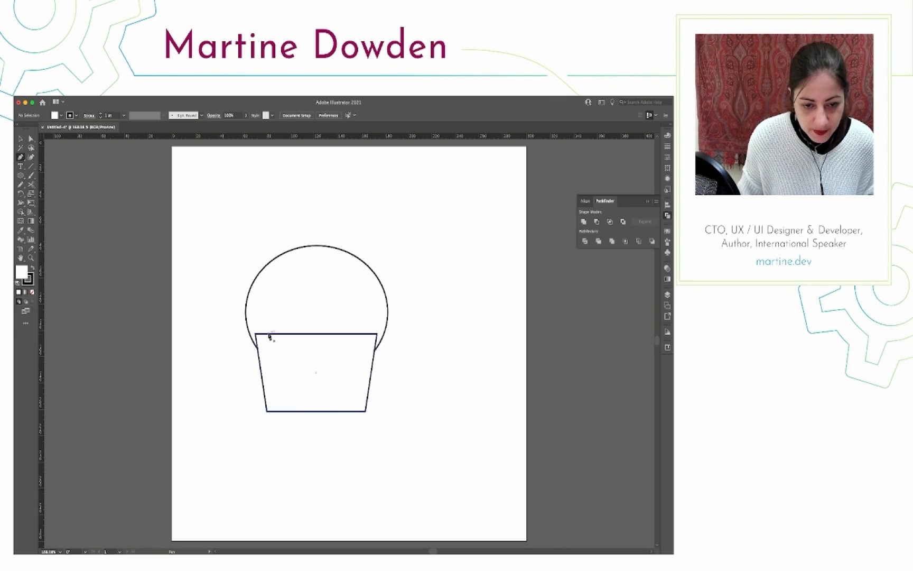
{"action": "left_click", "coordinate": [271, 334]}
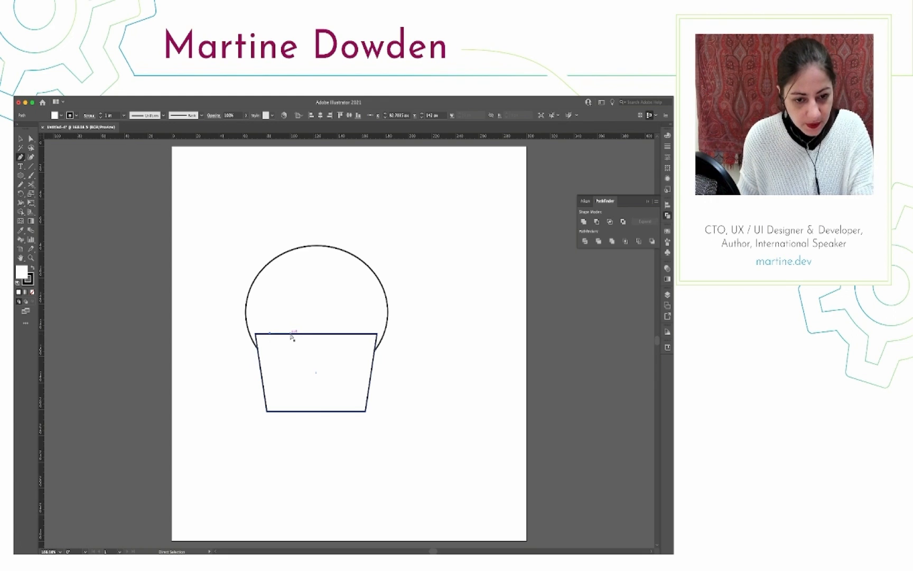
{"action": "key", "text": "super+z"}
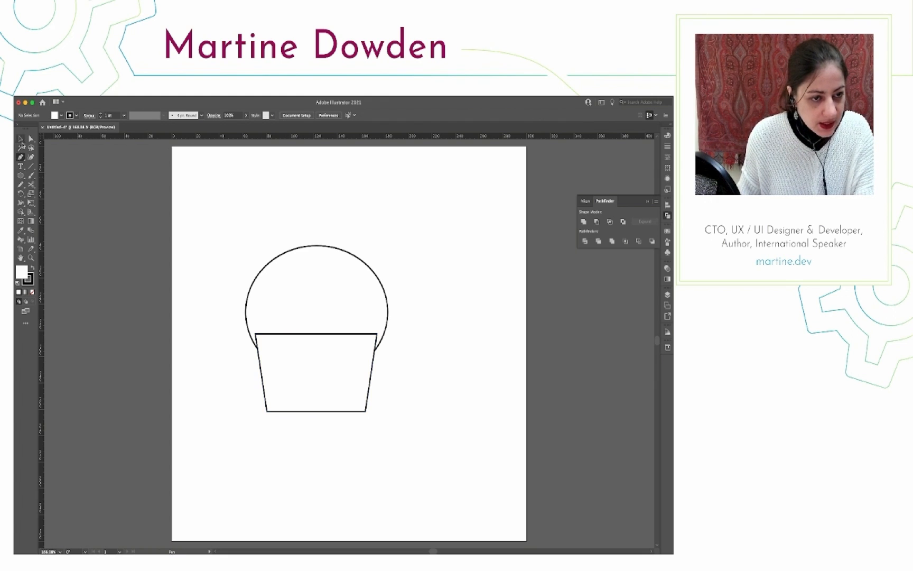
Add five roughly evenly spaced anchor points along the upper edge of the cup shape
{"action": "left_click_drag", "start_coordinate": [21, 157], "coordinate": [52, 167]}
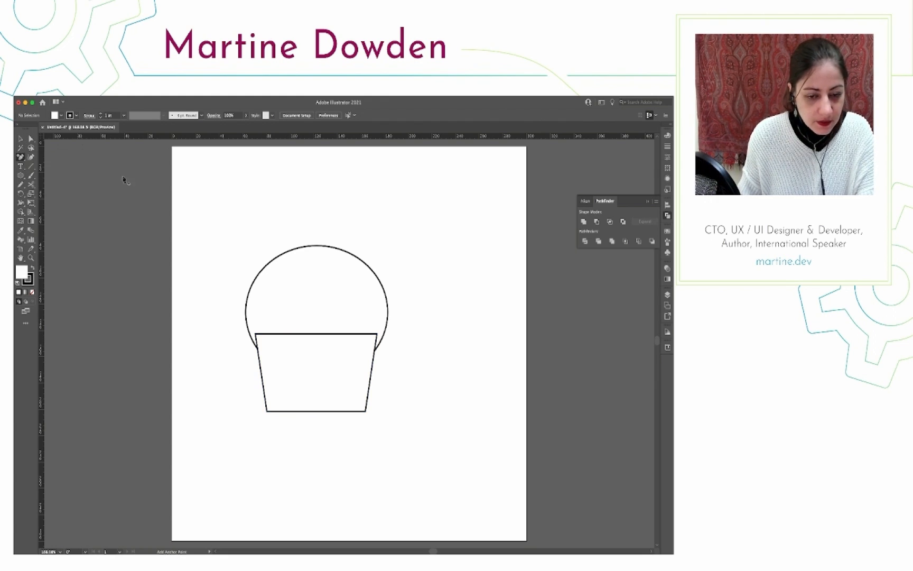
{"action": "left_click", "coordinate": [272, 336]}
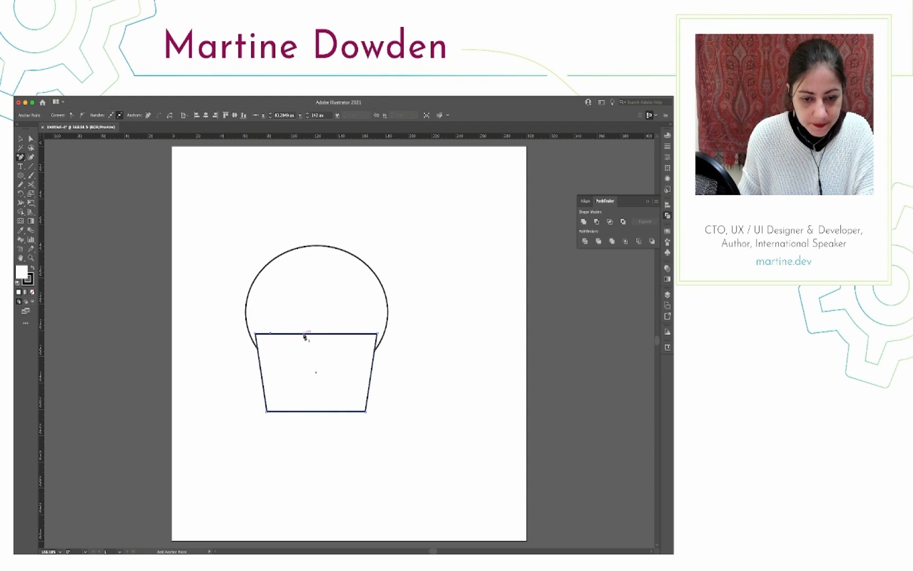
{"action": "left_click", "coordinate": [293, 334]}
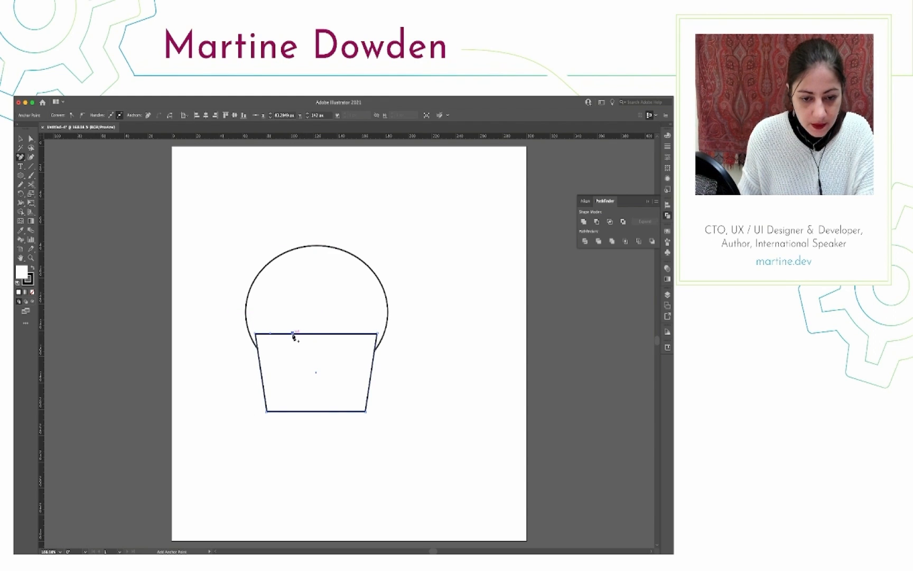
{"action": "left_click", "coordinate": [319, 334]}
{"action": "left_click", "coordinate": [345, 334]}
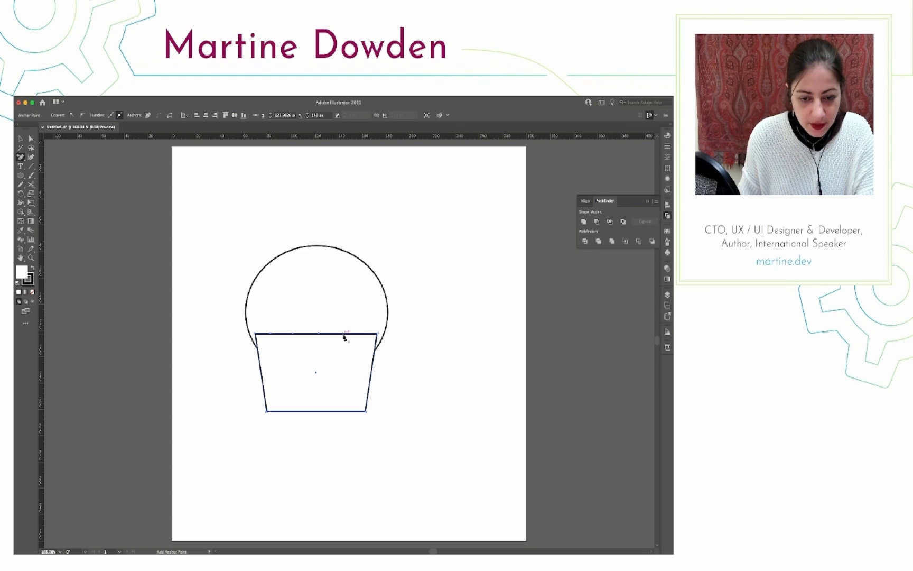
{"action": "left_click", "coordinate": [366, 334]}
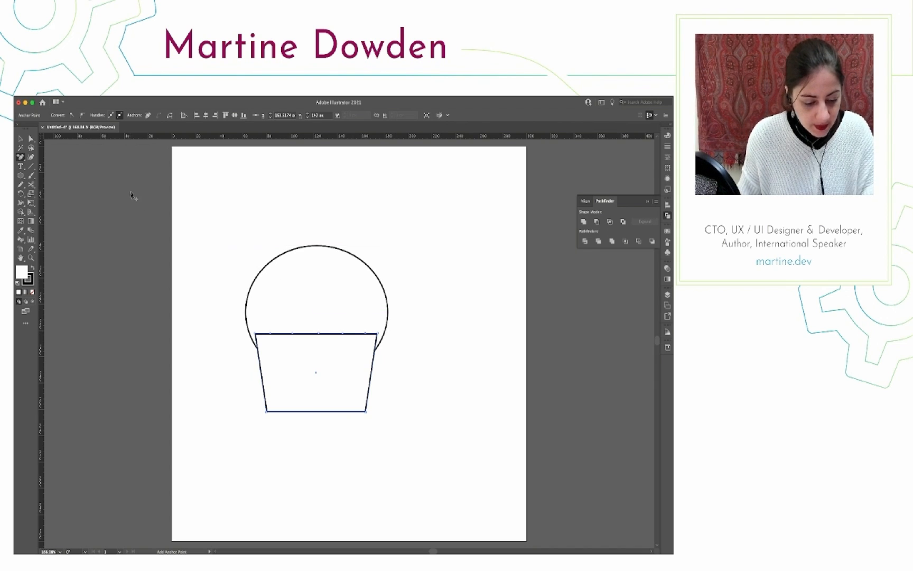
Lower the first, third and fifth added anchor points to turn the cup's upper edge into a zigzag
{"action": "key", "text": "a"}
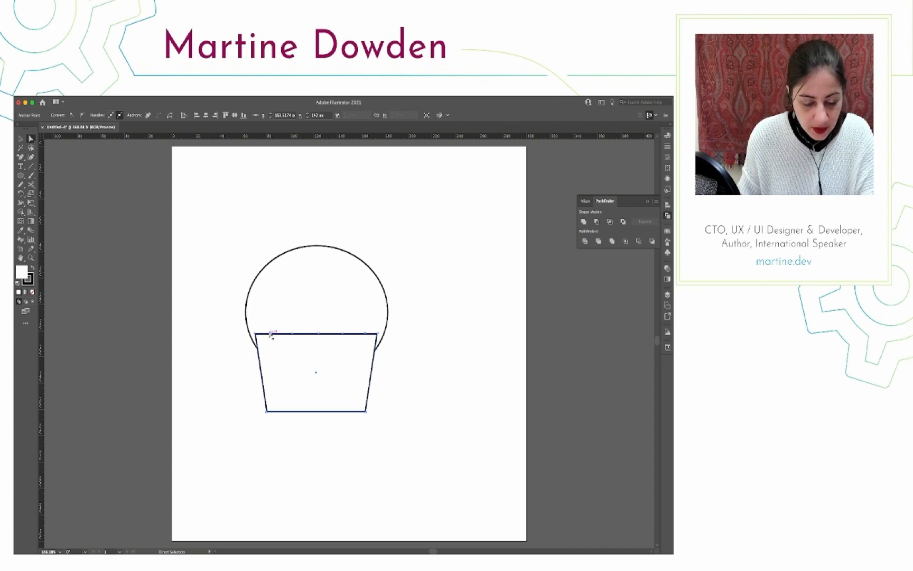
{"action": "left_click_drag", "start_coordinate": [271, 334], "coordinate": [316, 344]}
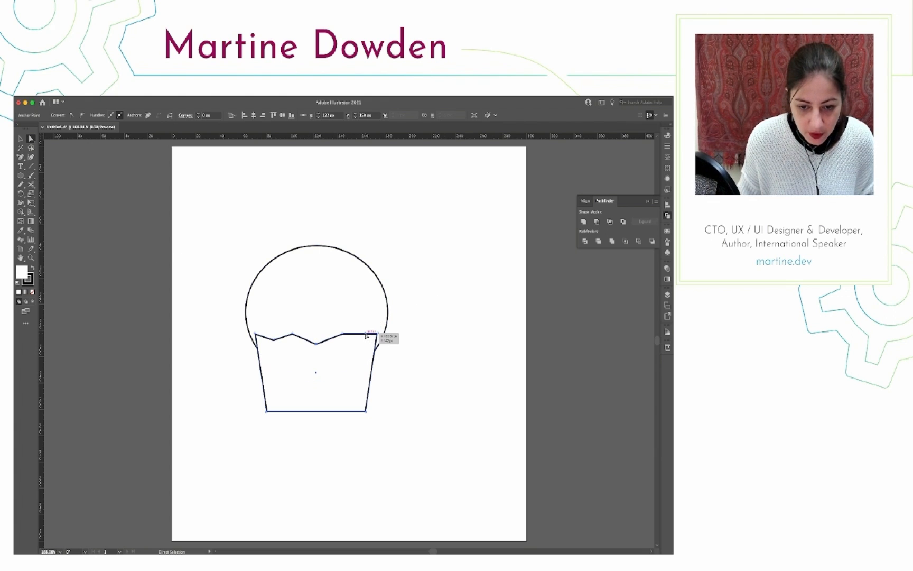
{"action": "left_click_drag", "start_coordinate": [365, 333], "coordinate": [364, 345]}
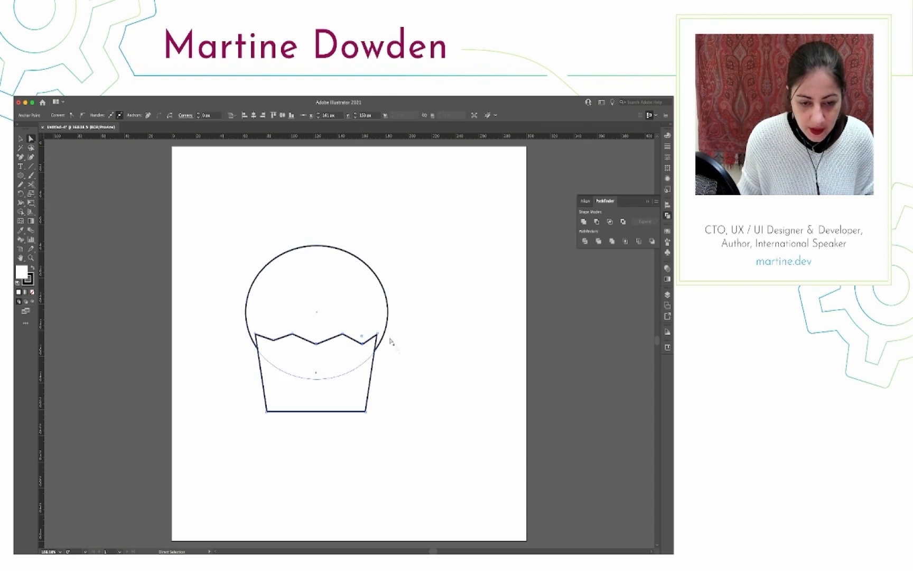
{"action": "left_click", "coordinate": [395, 350]}
{"action": "left_click", "coordinate": [378, 334]}
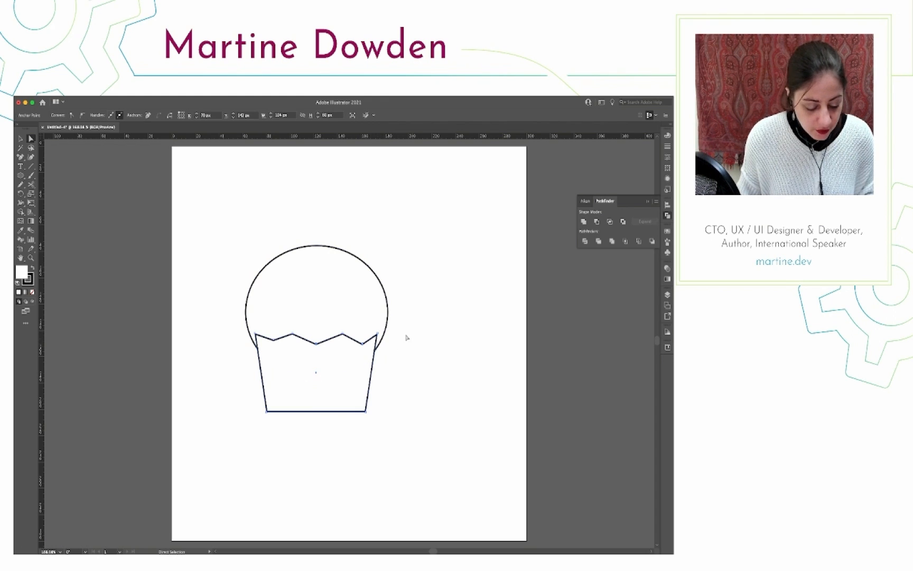
{"action": "key", "text": "v"}
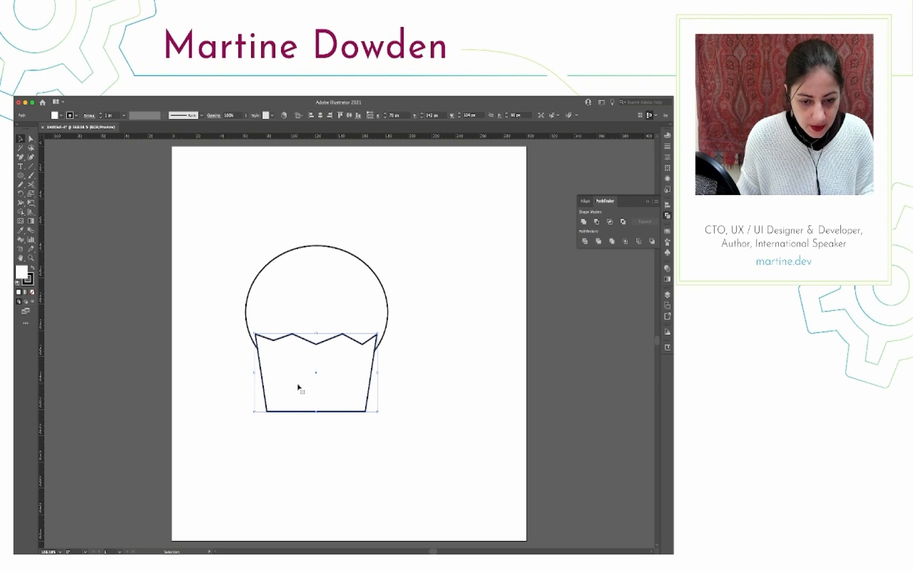
Convert the cup's lower-left corner point to a smooth point and adjust its handle to round that corner
{"action": "key", "text": "a"}
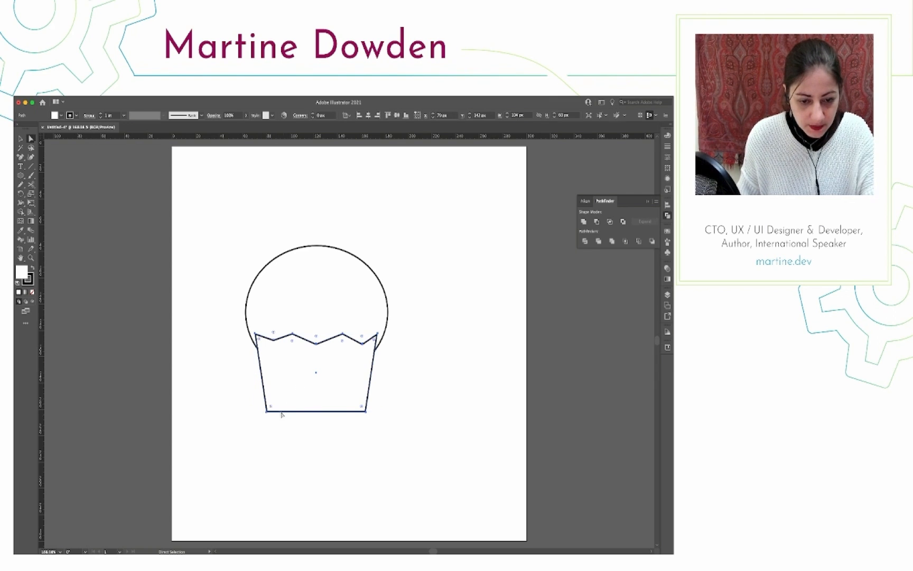
{"action": "left_click", "coordinate": [267, 411]}
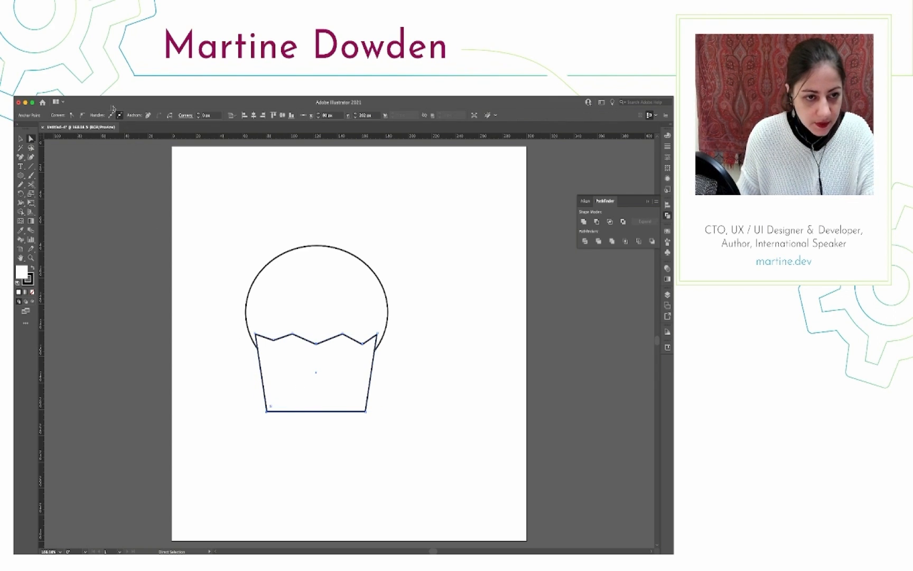
{"action": "left_click", "coordinate": [82, 115]}
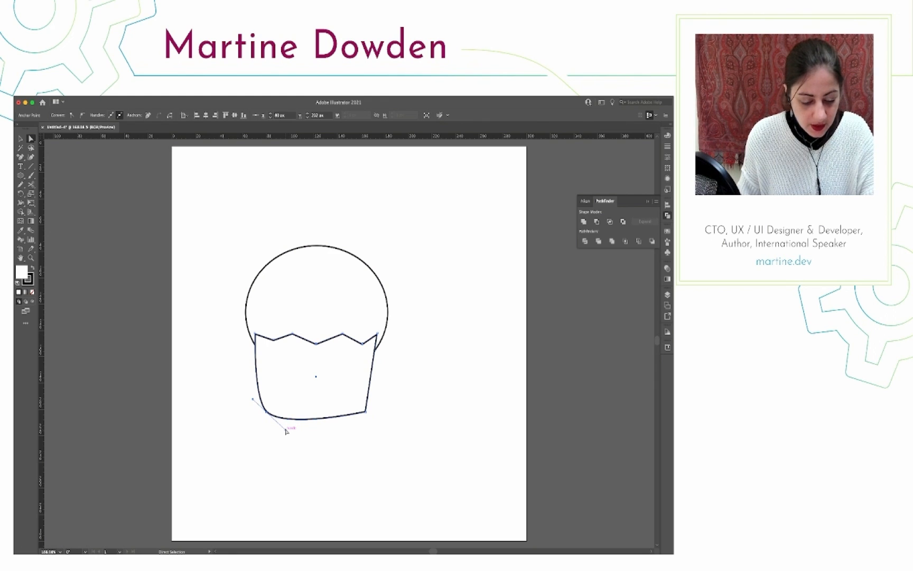
{"action": "left_click_drag", "start_coordinate": [286, 432], "coordinate": [289, 429]}
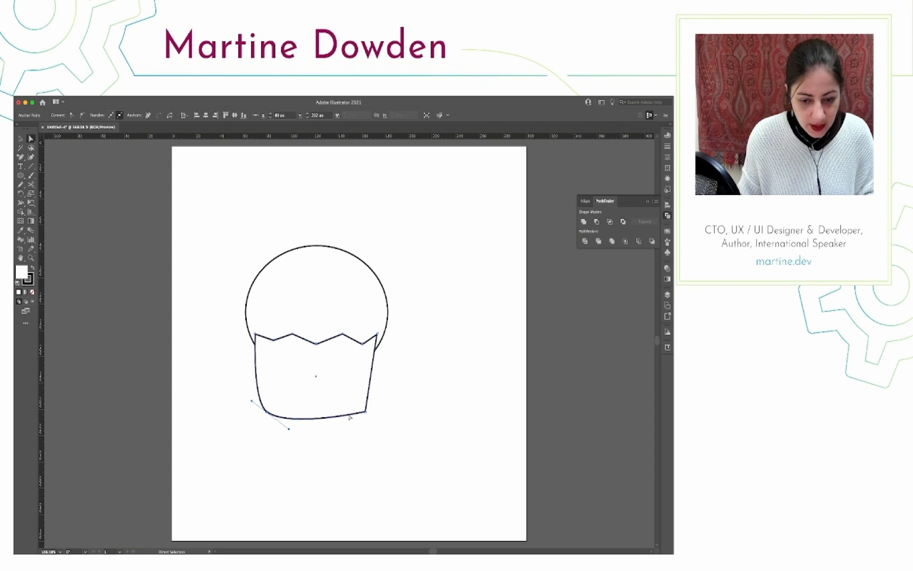
Convert the cup's lower-right corner point to a smooth point and adjust its handle to mirror the rounded lower-left corner
{"action": "left_click", "coordinate": [366, 412]}
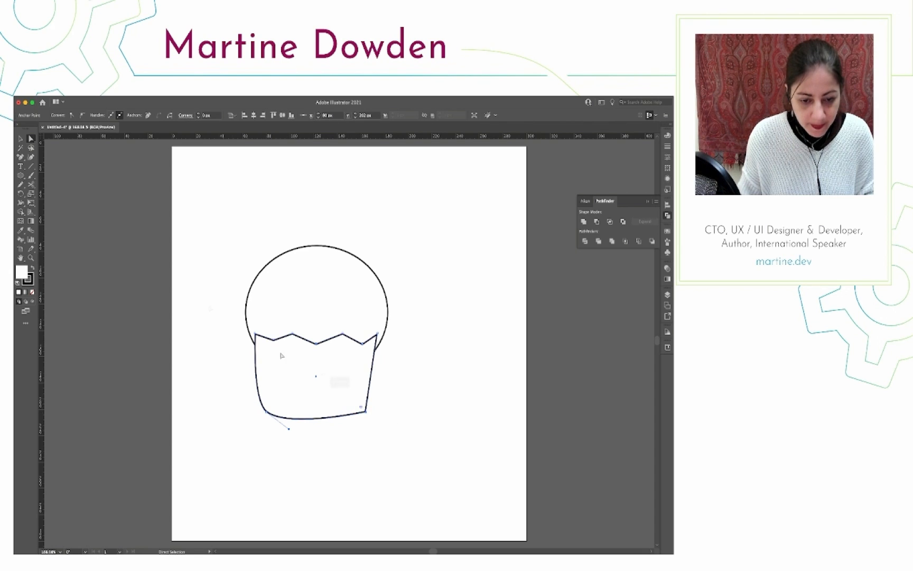
{"action": "left_click", "coordinate": [82, 115]}
{"action": "left_click", "coordinate": [406, 414]}
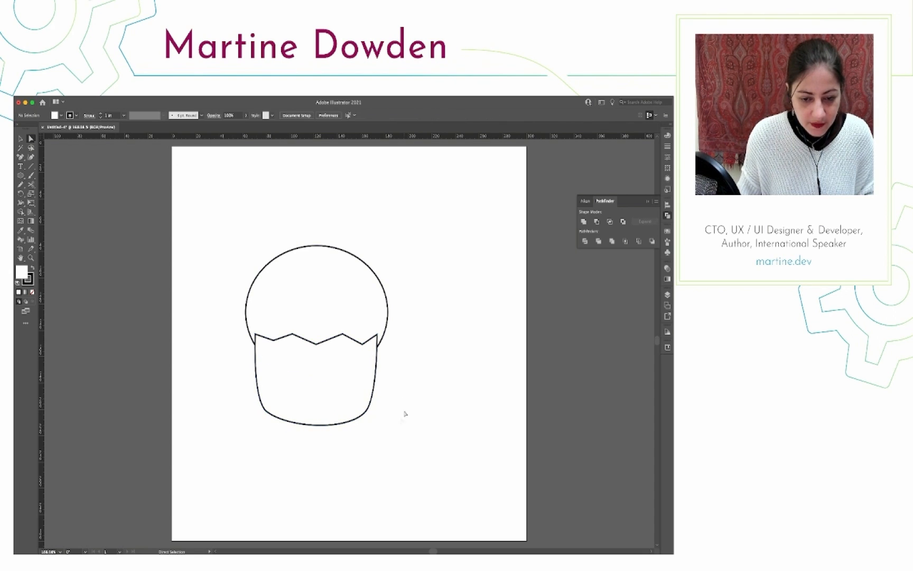
{"action": "left_click", "coordinate": [351, 420]}
{"action": "left_click", "coordinate": [368, 411]}
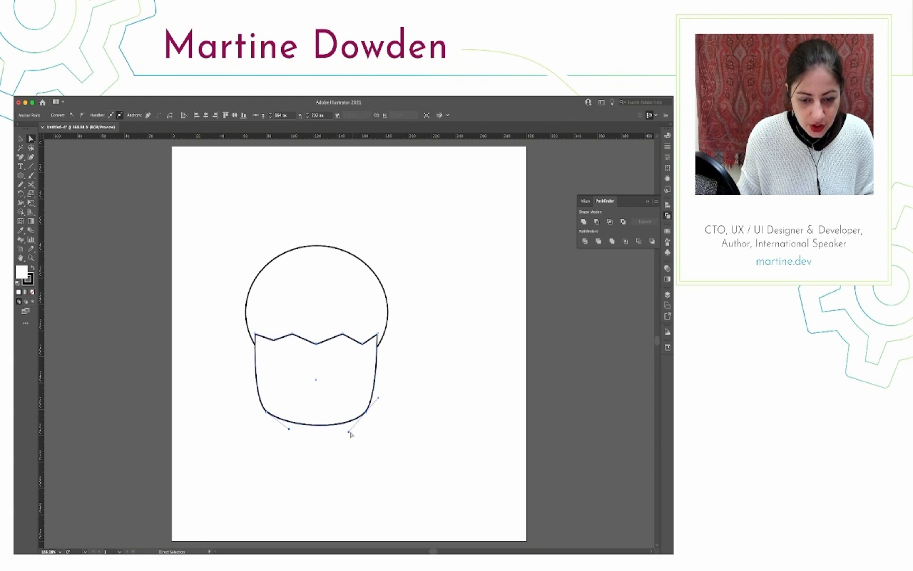
{"action": "left_click_drag", "start_coordinate": [349, 431], "coordinate": [346, 429]}
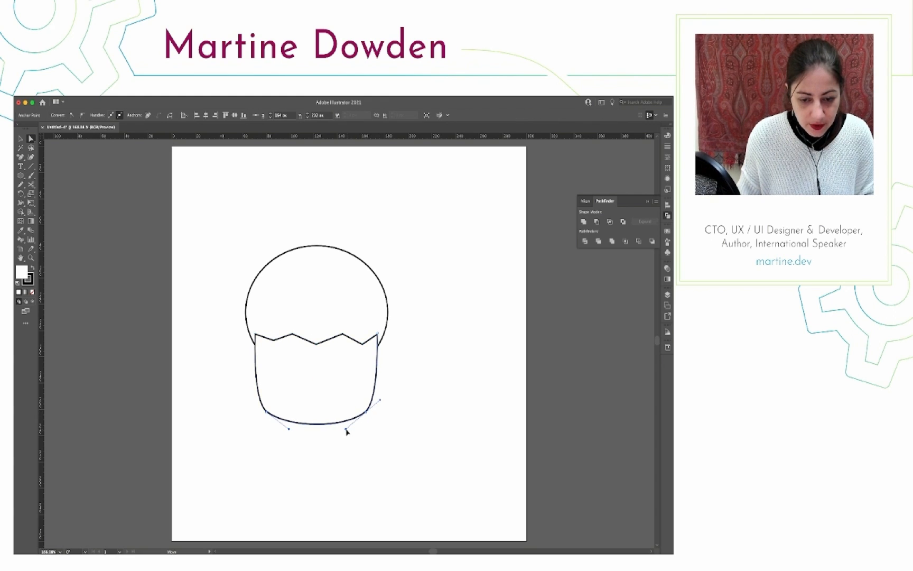
{"action": "left_click", "coordinate": [426, 419]}
Move the ellipse up slightly and lower the first valley of the cup's zigzag edge to match the other valleys
{"action": "left_click", "coordinate": [363, 311]}
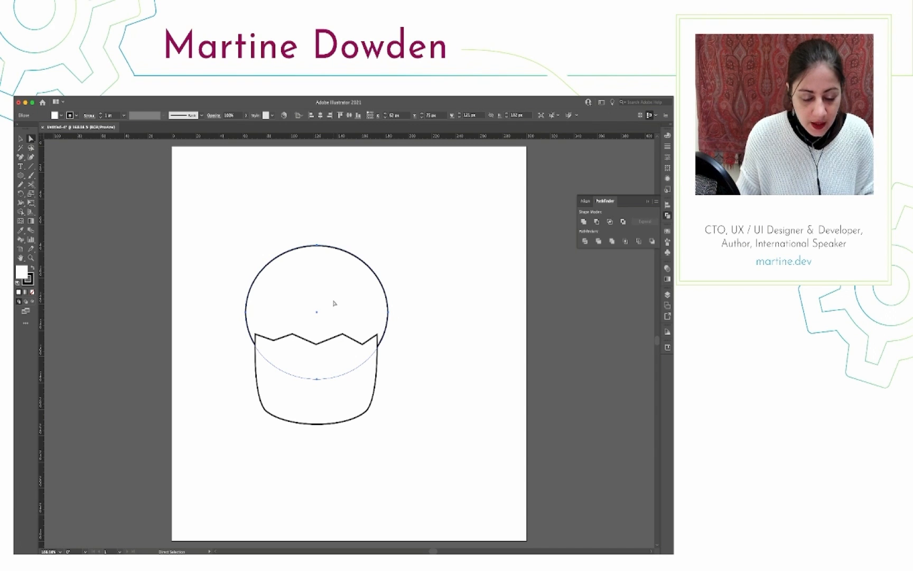
{"action": "left_click_drag", "start_coordinate": [334, 304], "coordinate": [332, 299]}
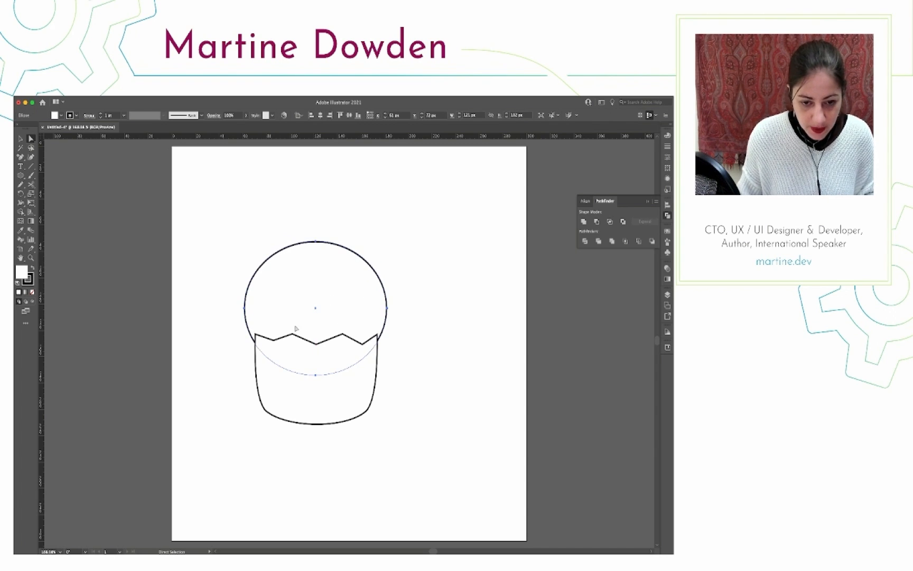
{"action": "left_click_drag", "start_coordinate": [274, 341], "coordinate": [273, 344]}
{"action": "left_click", "coordinate": [435, 332]}
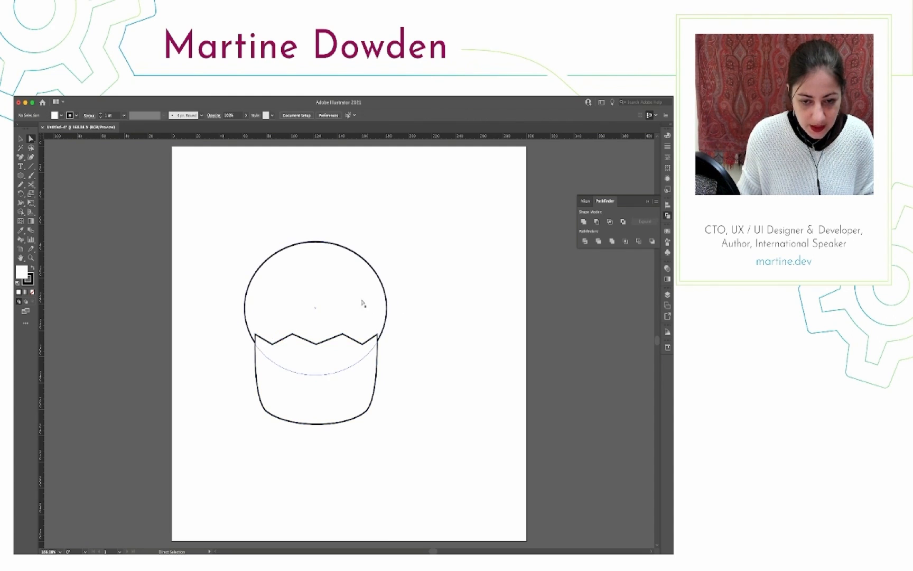
Bring the ellipse to the front so that it overlaps the cup's zigzag edge
{"action": "left_click", "coordinate": [362, 303]}
{"action": "key", "text": "super"}
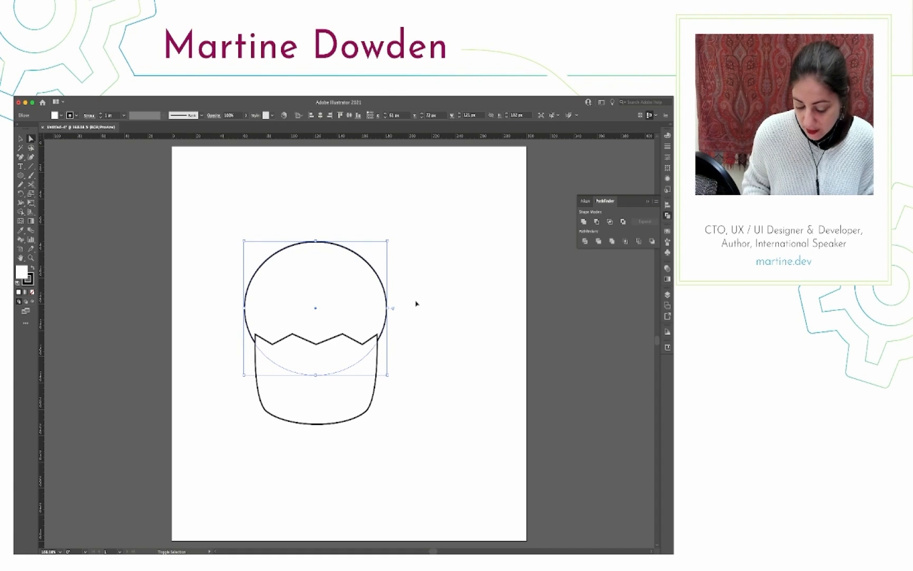
{"action": "right_click", "coordinate": [364, 288]}
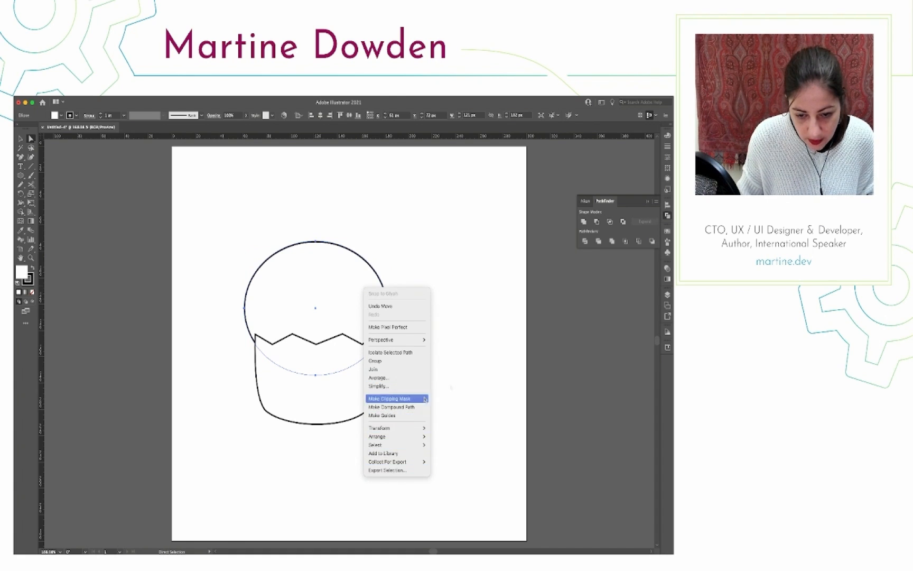
{"action": "left_click", "coordinate": [472, 379]}
{"action": "key", "text": "super+shift+bracketright"}
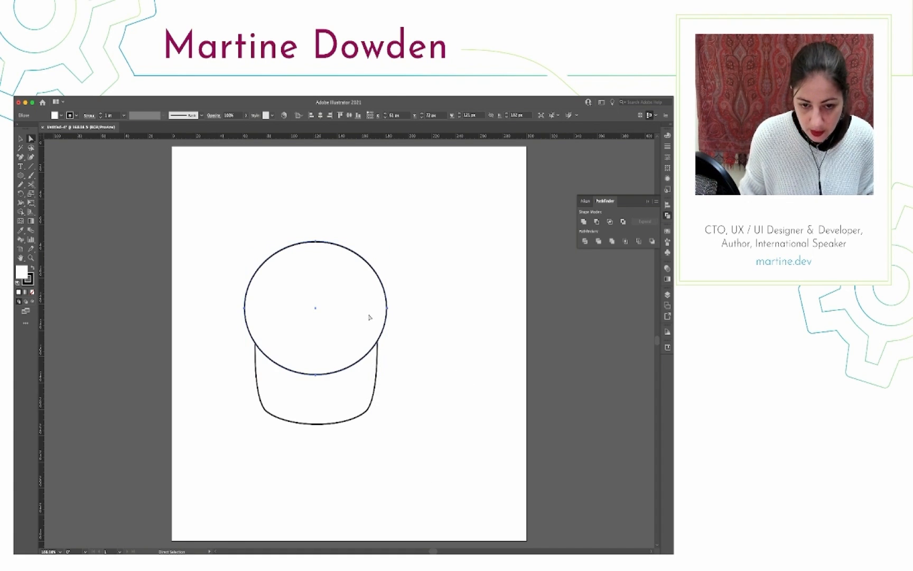
{"action": "left_click", "coordinate": [412, 305]}
Narrow the ellipse from both sides to about 113 px wide, keeping it centred above the cup
{"action": "left_click", "coordinate": [343, 243]}
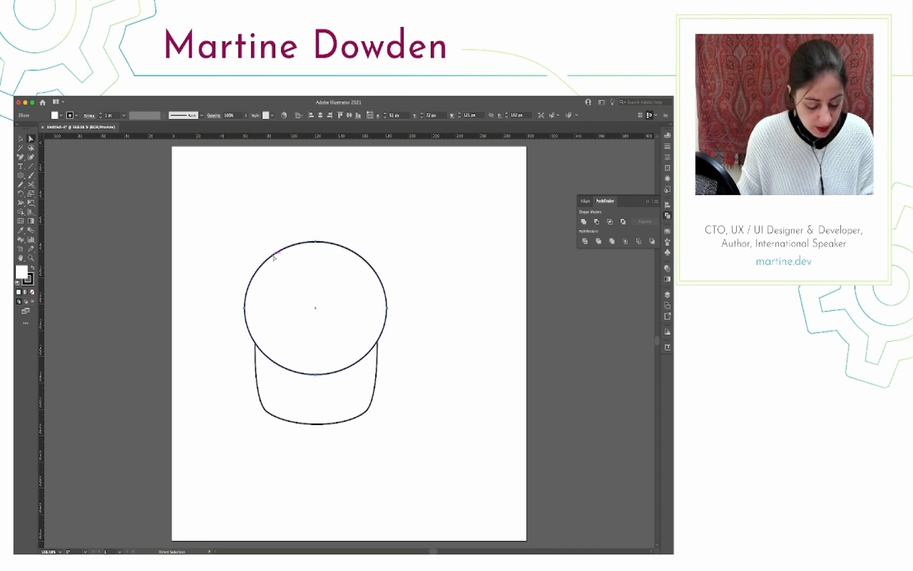
{"action": "key", "text": "v"}
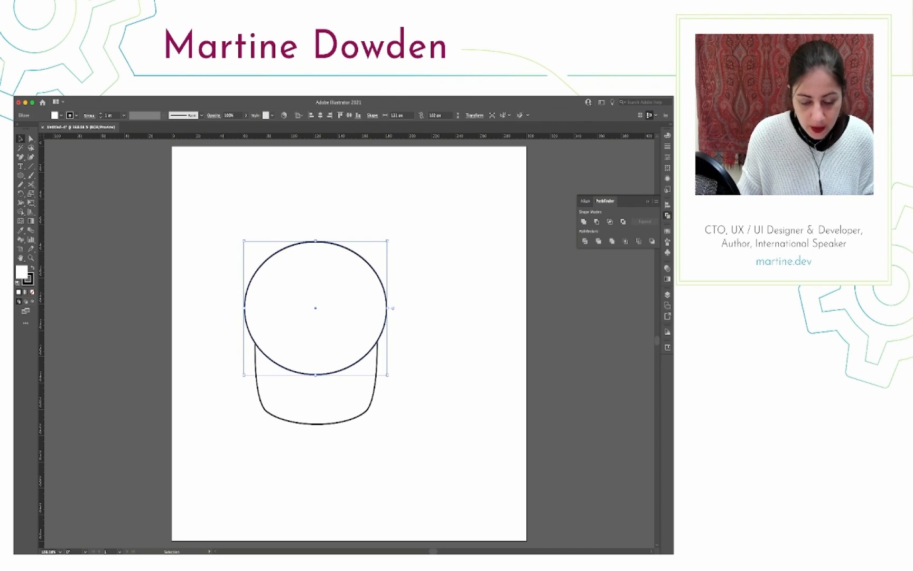
{"action": "left_click_drag", "start_coordinate": [245, 308], "coordinate": [251, 308]}
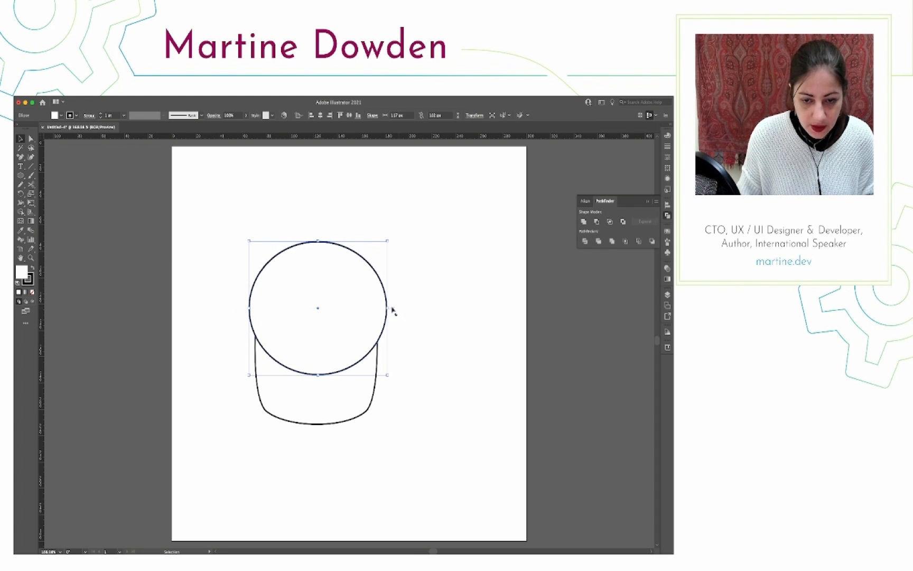
{"action": "left_click_drag", "start_coordinate": [390, 307], "coordinate": [383, 308]}
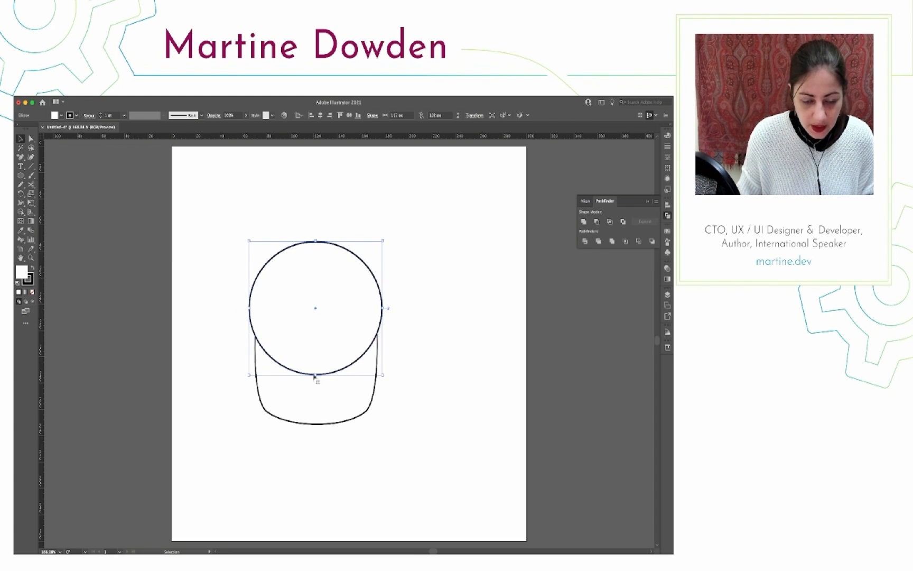
{"action": "left_click", "coordinate": [404, 373]}
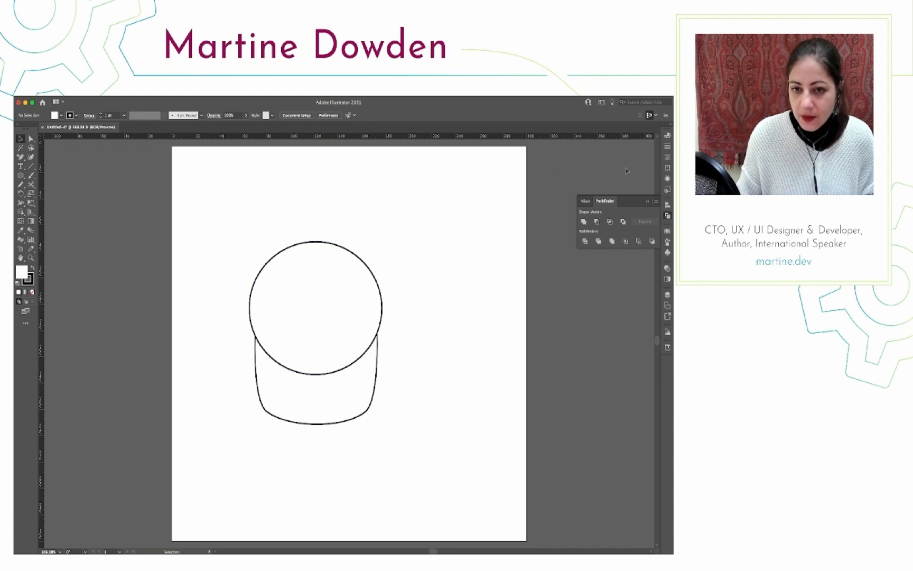
Switch to Google Chrome and search Google Images for "cupcake"
{"action": "key", "text": "super+Tab"}
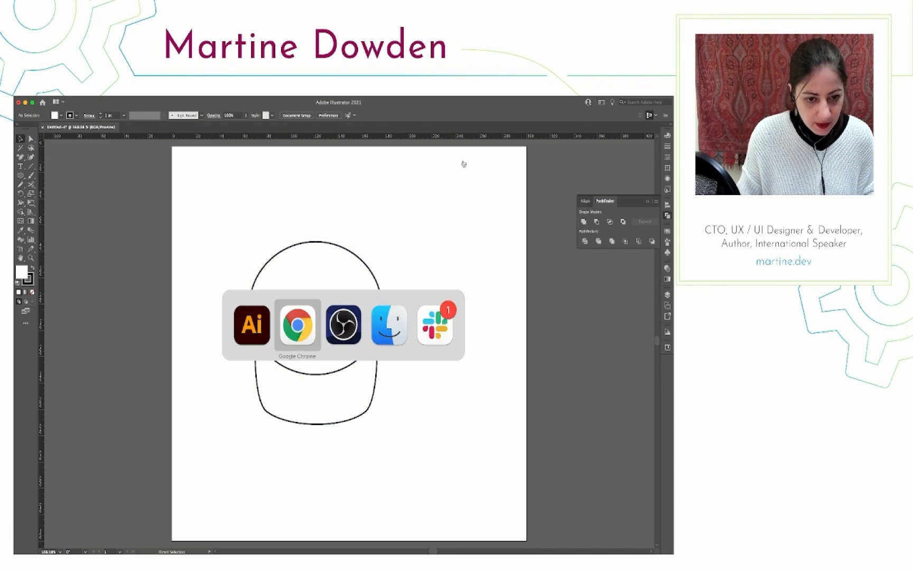
{"action": "left_click", "coordinate": [300, 105]}
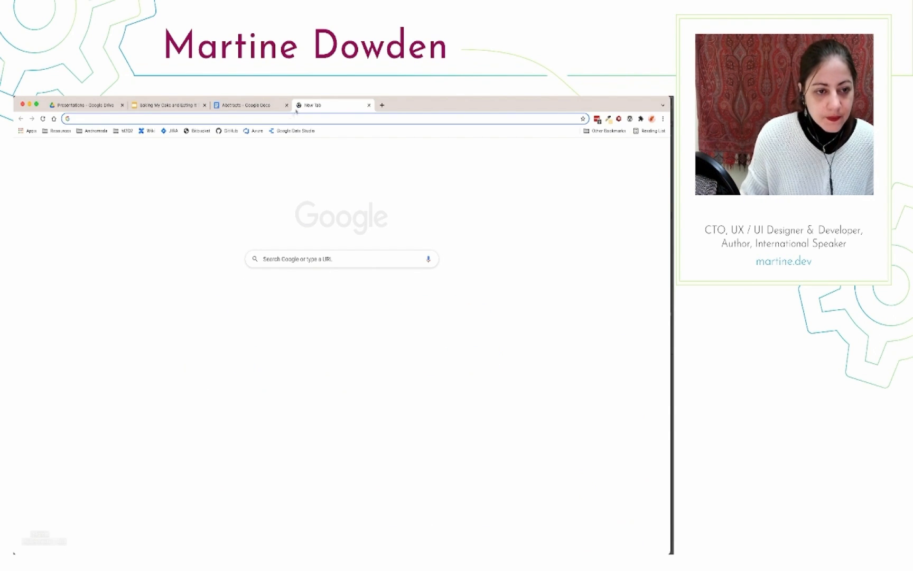
{"action": "type", "text": "cupcake"}
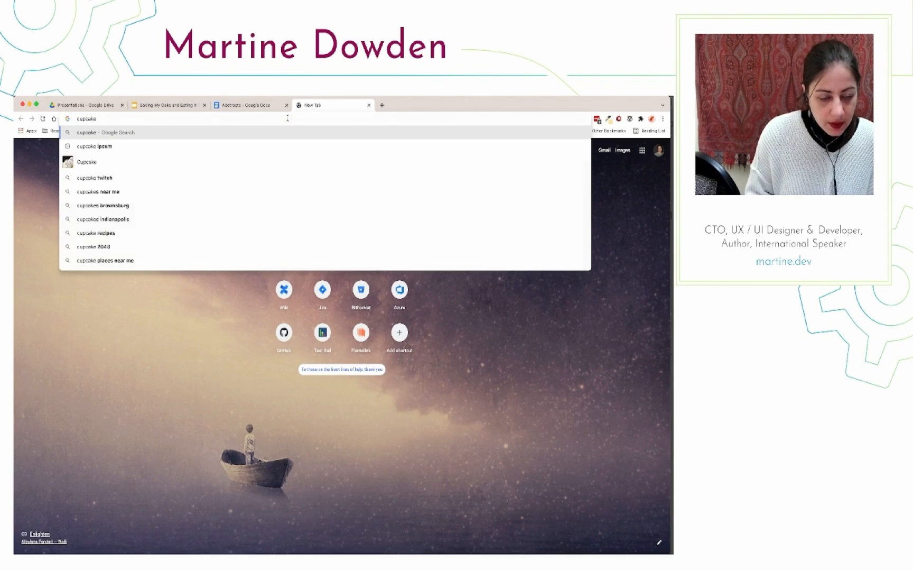
{"action": "key", "text": "Return"}
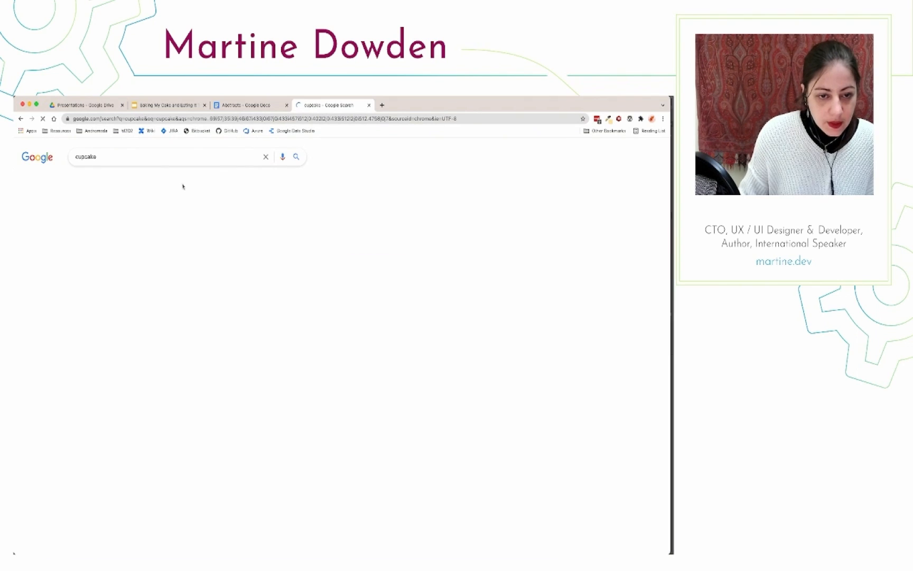
{"action": "left_click", "coordinate": [110, 181]}
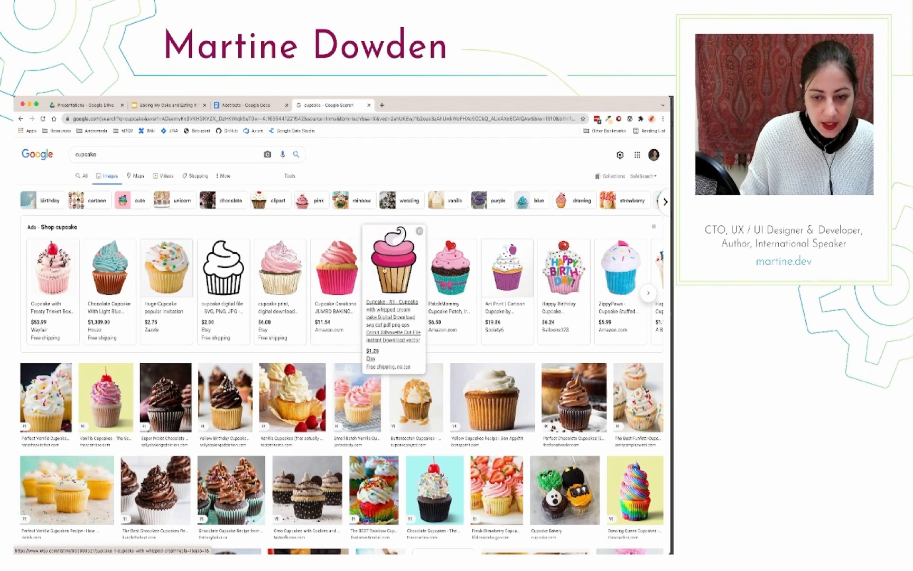
Look through the cupcake image results for reference on the shapes of the frosting and the cup
{"action": "scroll", "coordinate": [201, 393], "scroll_direction": "down", "scroll_amount": 2}
{"action": "scroll", "coordinate": [201, 392], "scroll_direction": "down", "scroll_amount": 5}
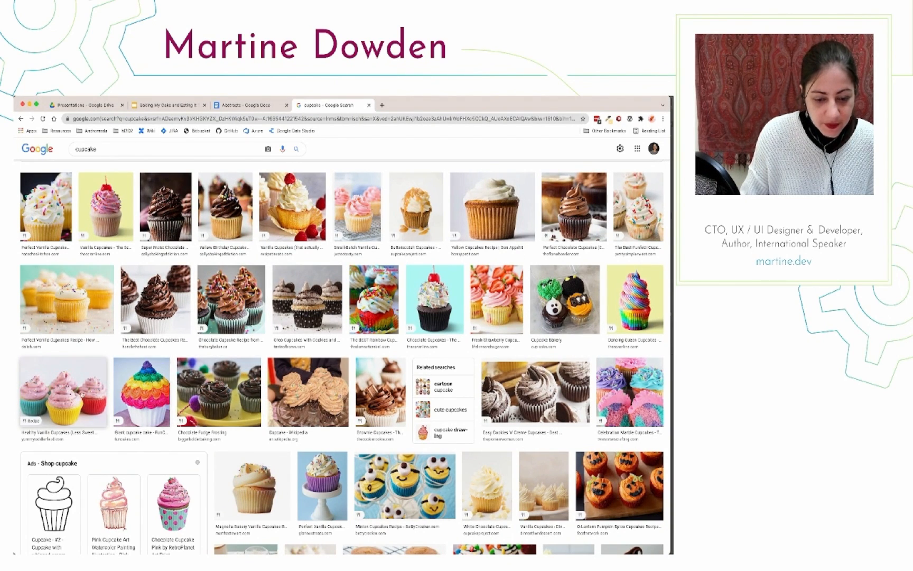
{"action": "scroll", "coordinate": [91, 396], "scroll_direction": "down", "scroll_amount": 4}
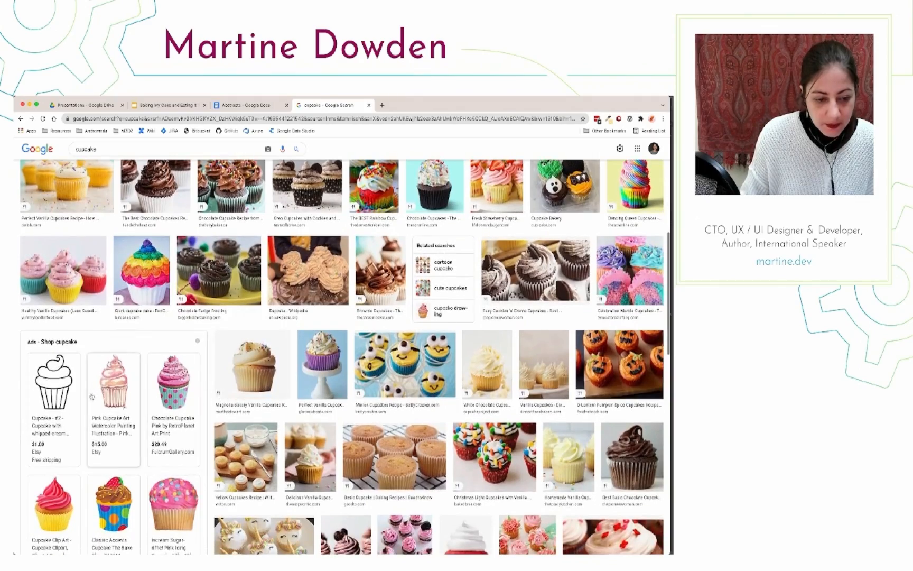
{"action": "scroll", "coordinate": [92, 396], "scroll_direction": "down", "scroll_amount": 6}
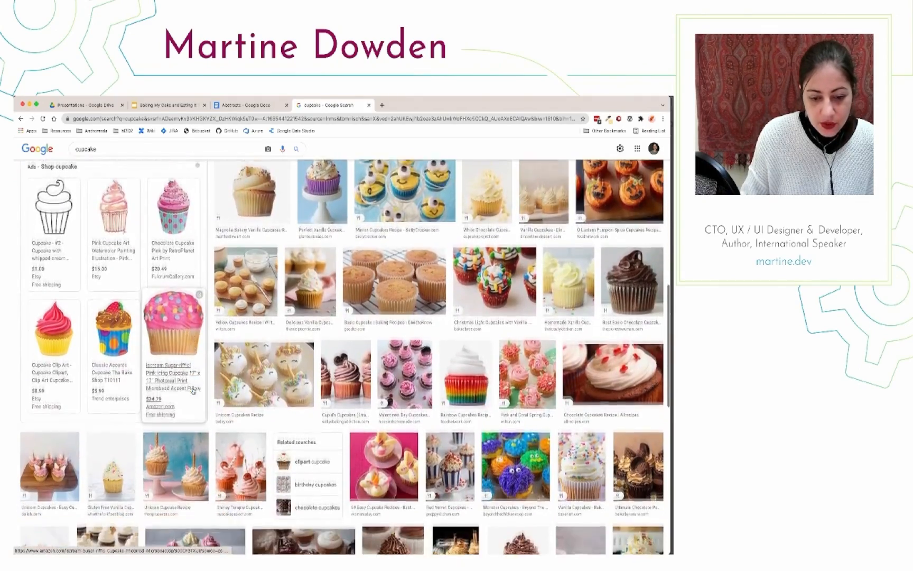
{"action": "scroll", "coordinate": [193, 391], "scroll_direction": "down", "scroll_amount": 3}
{"action": "scroll", "coordinate": [193, 391], "scroll_direction": "up", "scroll_amount": 3}
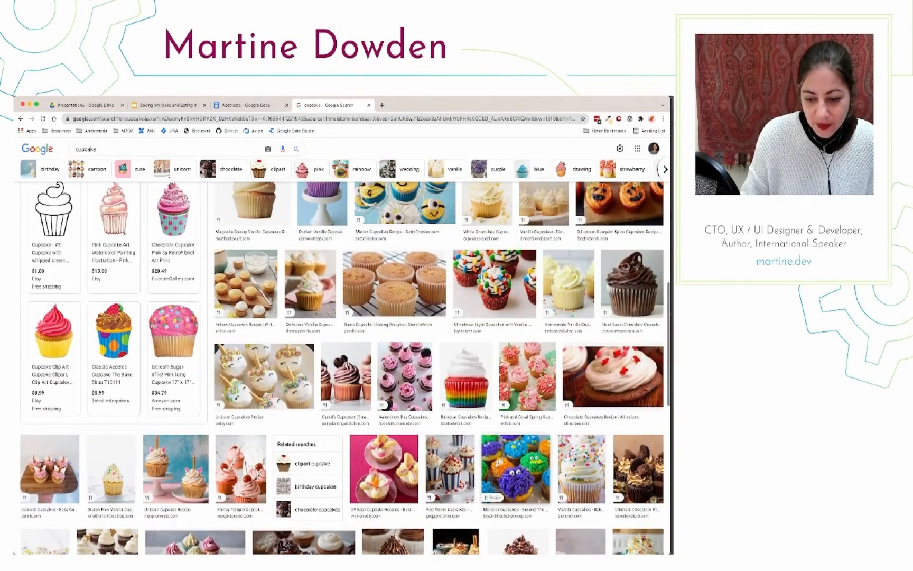
{"action": "scroll", "coordinate": [341, 397], "scroll_direction": "up", "scroll_amount": 4}
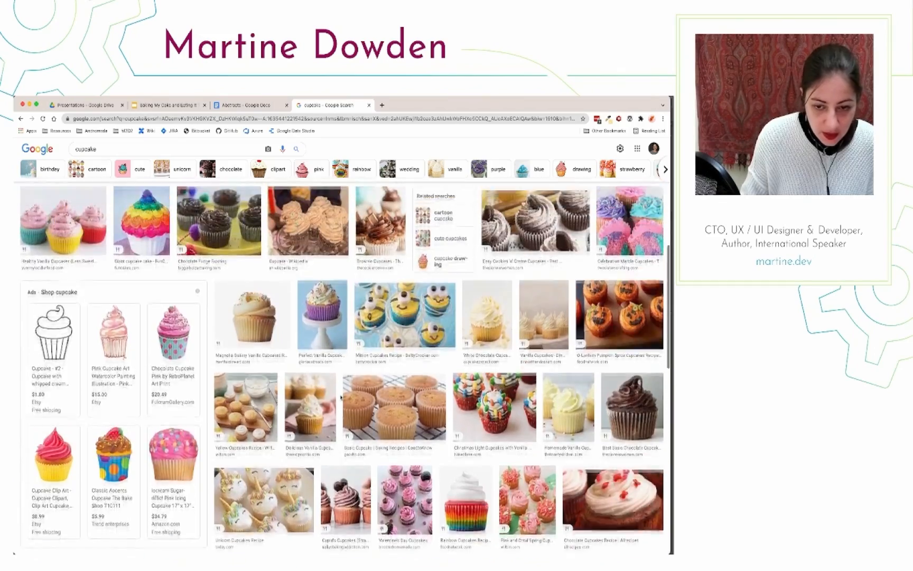
{"action": "scroll", "coordinate": [341, 398], "scroll_direction": "up", "scroll_amount": 10}
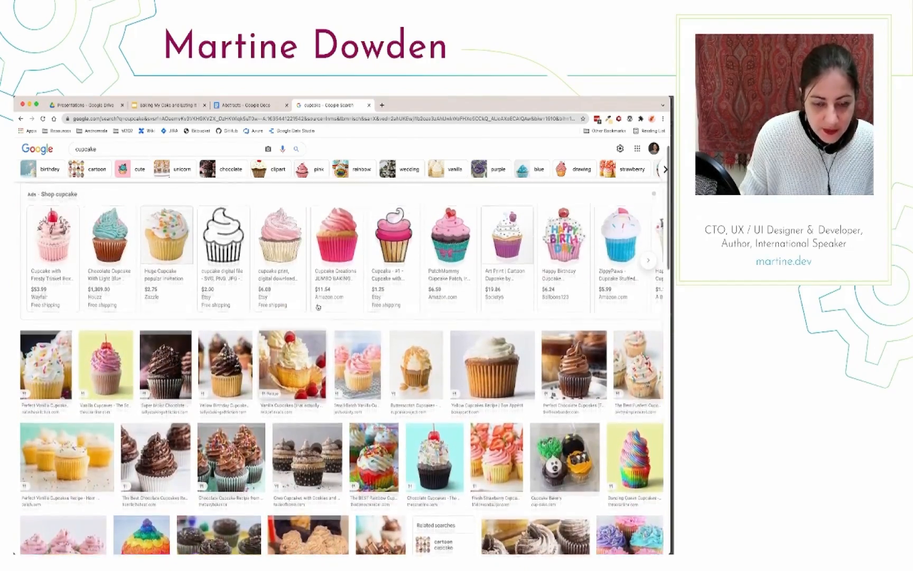
{"action": "scroll", "coordinate": [318, 306], "scroll_direction": "up", "scroll_amount": 1}
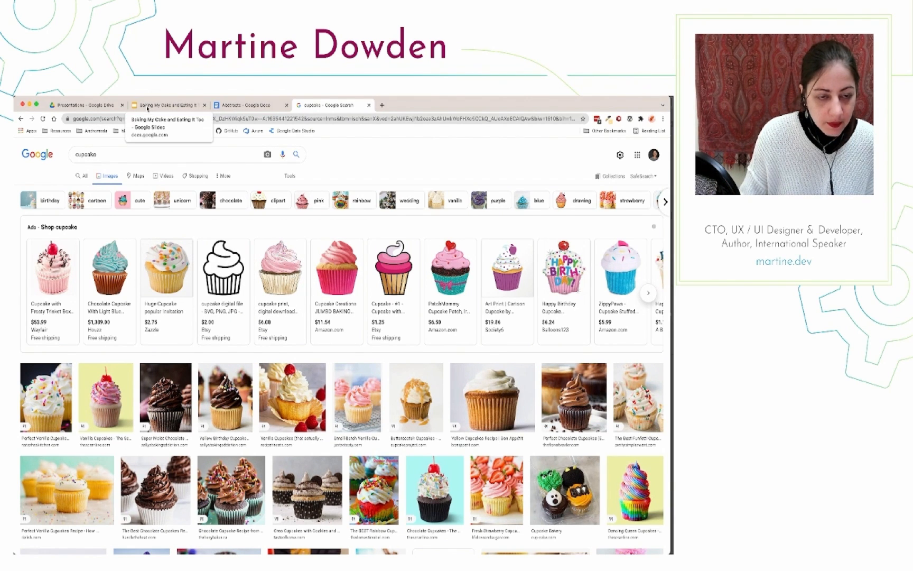
{"action": "left_click", "coordinate": [148, 107]}
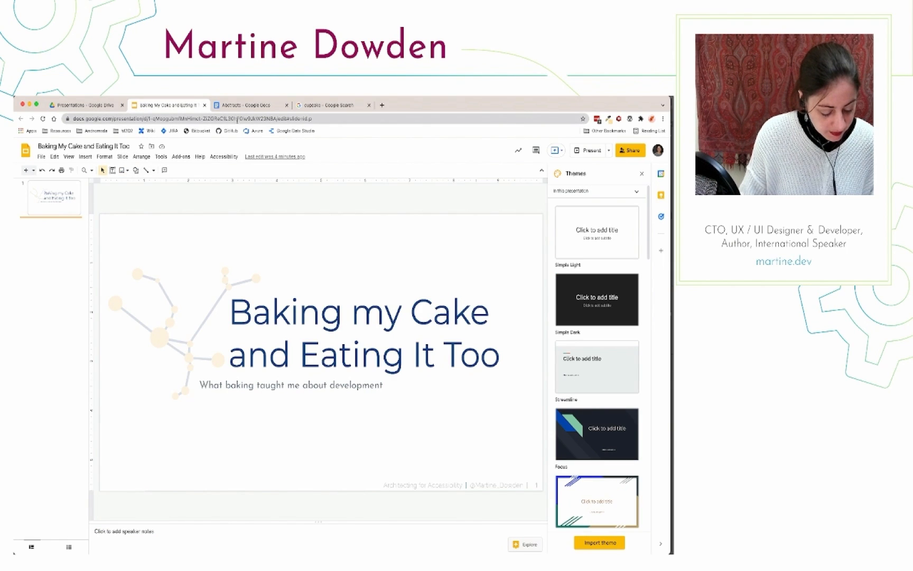
Switch back to Illustrator and draw an ellipse about 97 px wide over the circle's upper part, shifted slightly up
{"action": "key", "text": "super+Tab"}
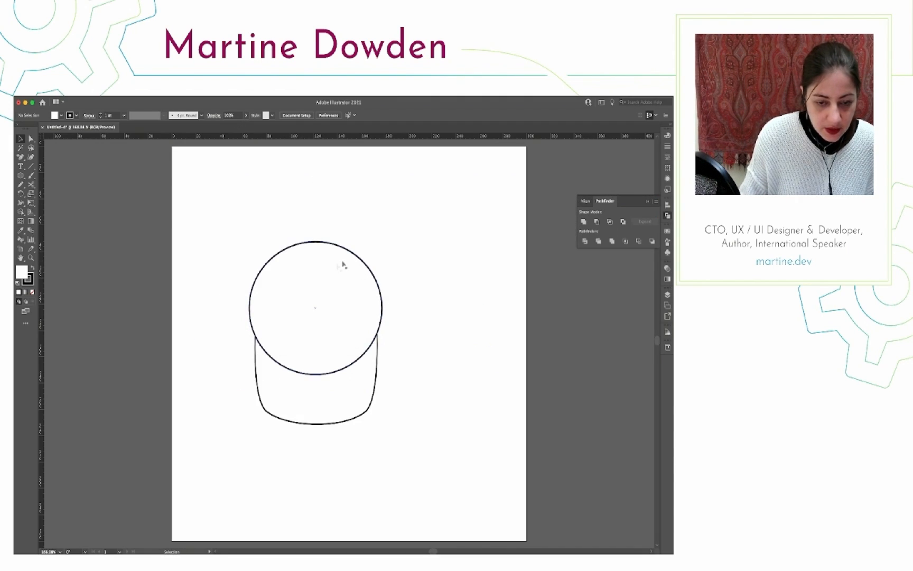
{"action": "left_click", "coordinate": [304, 272]}
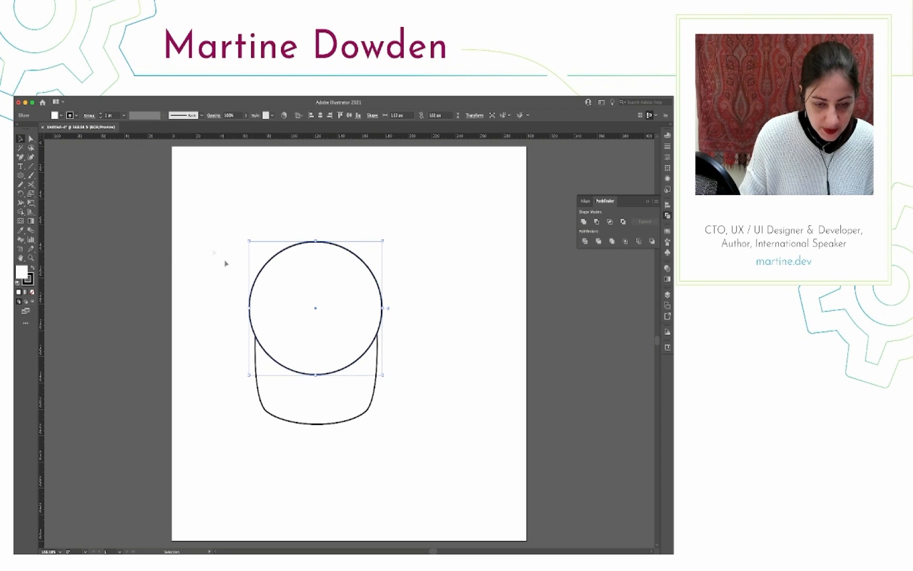
{"action": "left_click", "coordinate": [20, 176]}
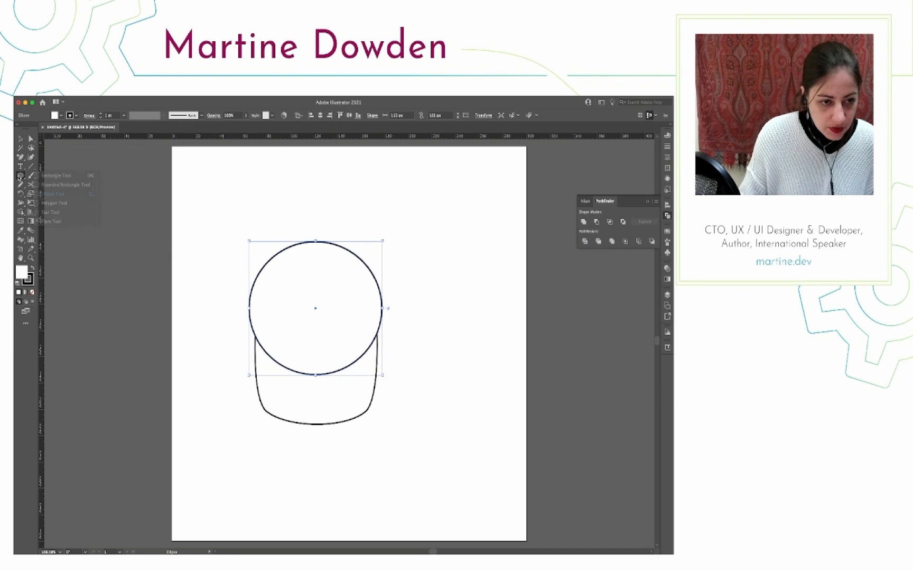
{"action": "left_click", "coordinate": [79, 195]}
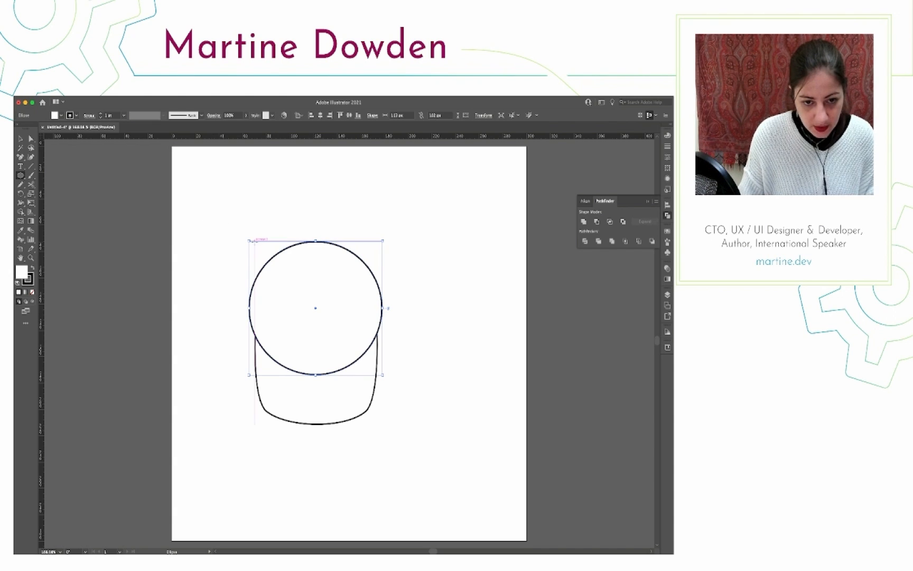
{"action": "left_click_drag", "start_coordinate": [259, 229], "coordinate": [375, 332]}
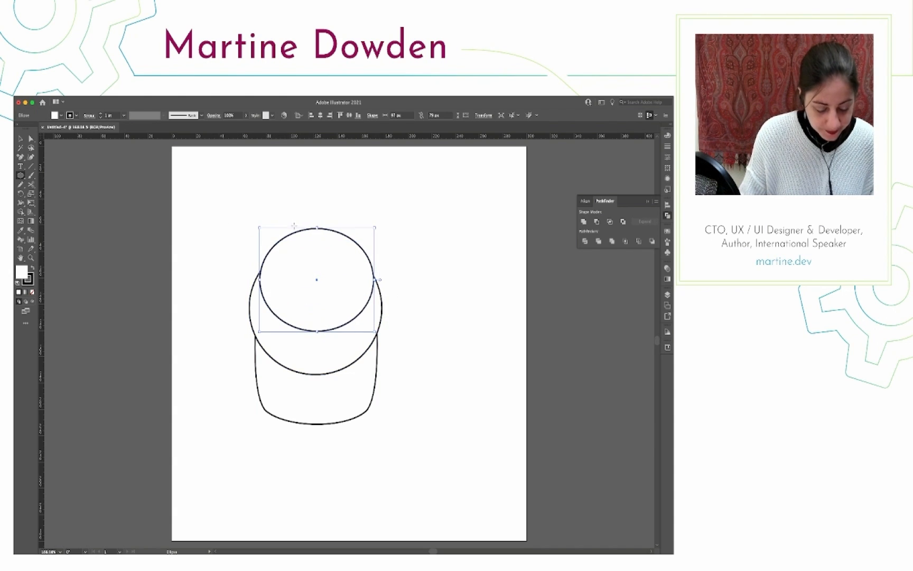
{"action": "key", "text": "v"}
{"action": "left_click_drag", "start_coordinate": [316, 267], "coordinate": [317, 265]}
Move the smaller ellipse up to the artboard's top edge, clear of the cup, and delete the large circle
{"action": "left_click", "coordinate": [314, 362]}
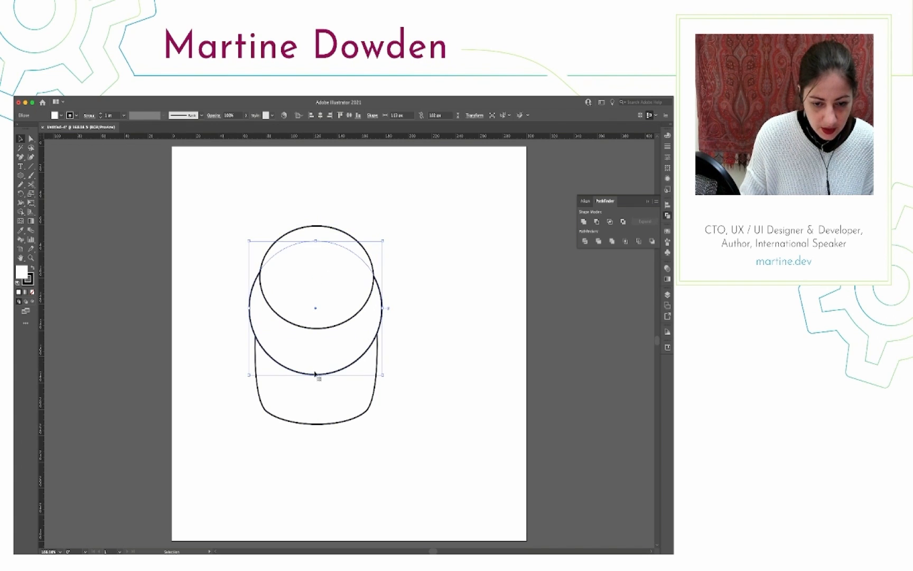
{"action": "left_click_drag", "start_coordinate": [316, 375], "coordinate": [405, 362]}
{"action": "left_click_drag", "start_coordinate": [315, 289], "coordinate": [280, 213]}
{"action": "left_click", "coordinate": [439, 318]}
{"action": "key", "text": "Delete"}
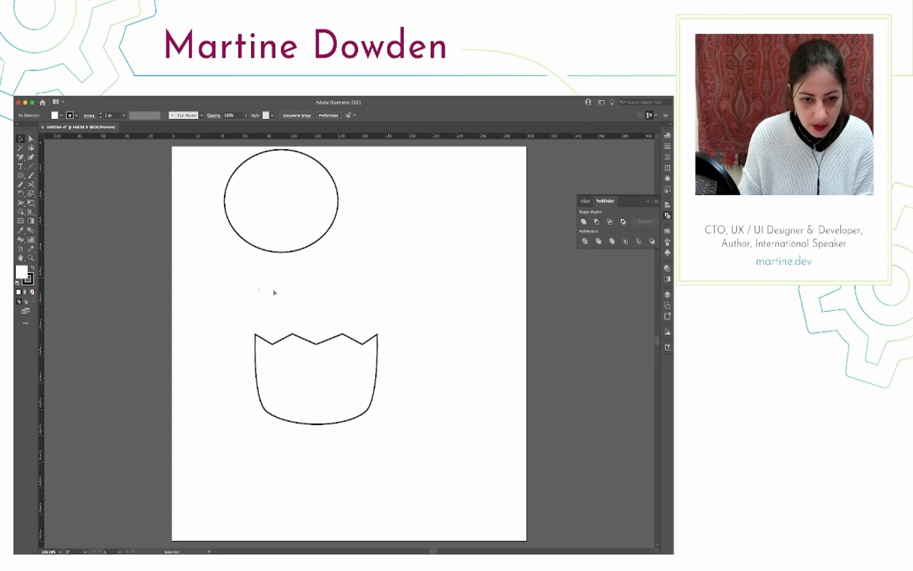
Draw a rounded rectangle about 106 px wide over the cup's zigzag edge and fit its sides to the cup's width
{"action": "left_click", "coordinate": [20, 176]}
{"action": "left_click_drag", "start_coordinate": [20, 175], "coordinate": [53, 185]}
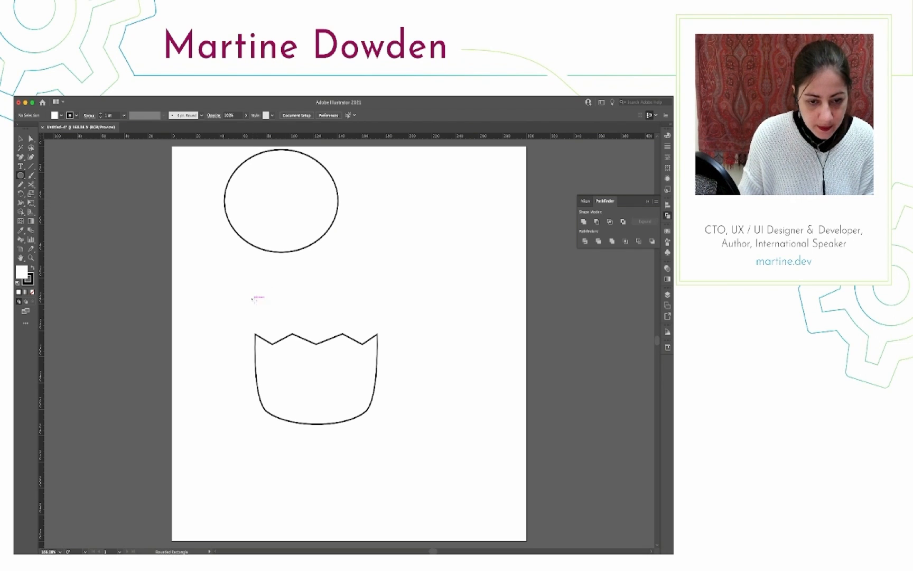
{"action": "left_click_drag", "start_coordinate": [252, 299], "coordinate": [378, 375]}
{"action": "key", "text": "v"}
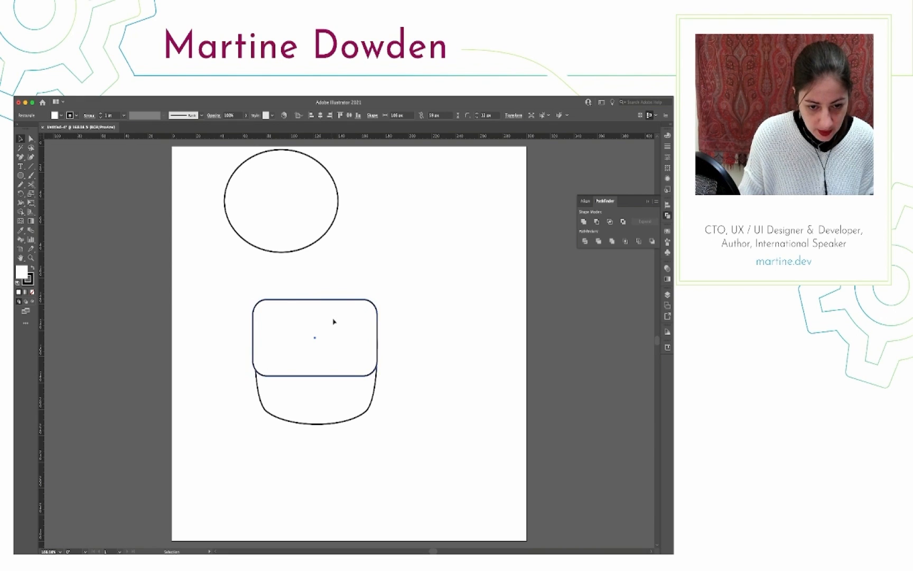
{"action": "left_click_drag", "start_coordinate": [333, 321], "coordinate": [377, 337]}
{"action": "left_click", "coordinate": [416, 302]}
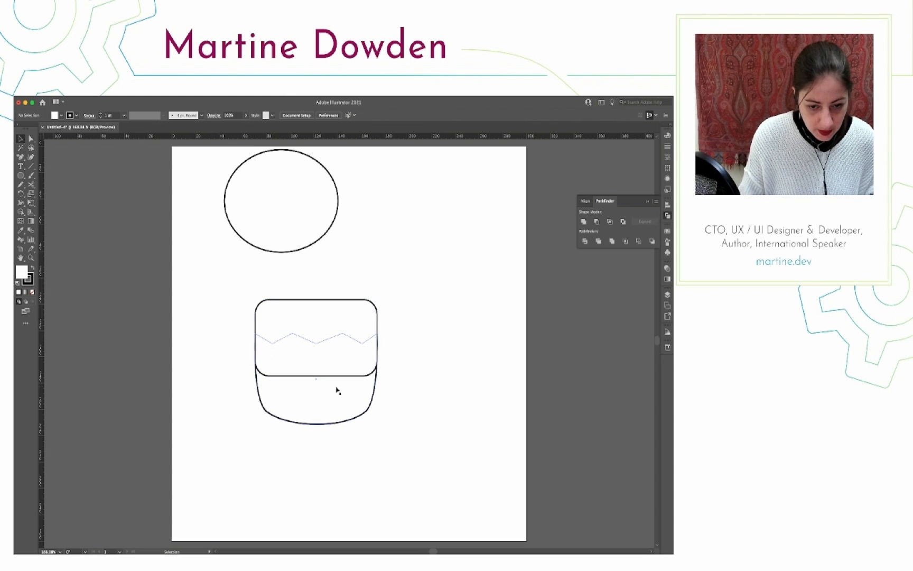
Select the cup shape beneath the rounded rectangle
{"action": "left_click", "coordinate": [338, 390]}
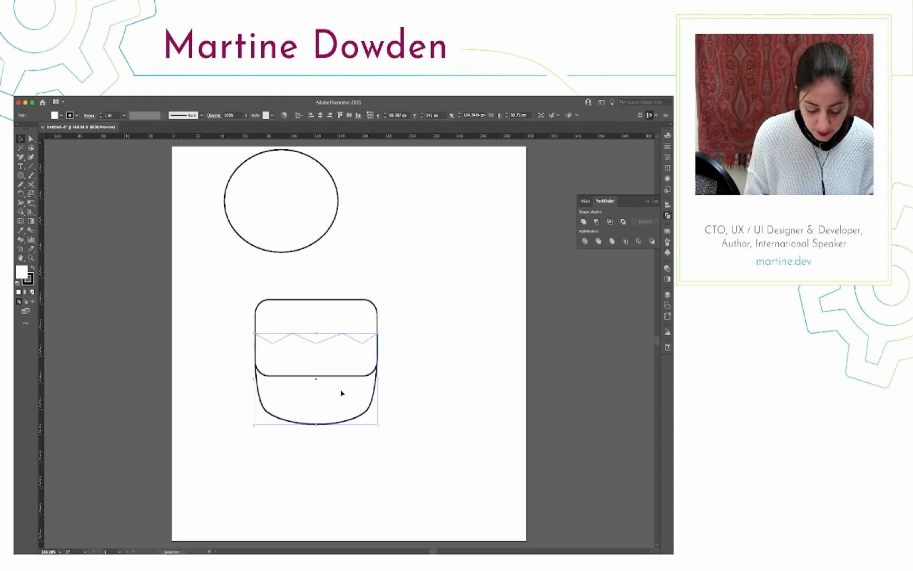